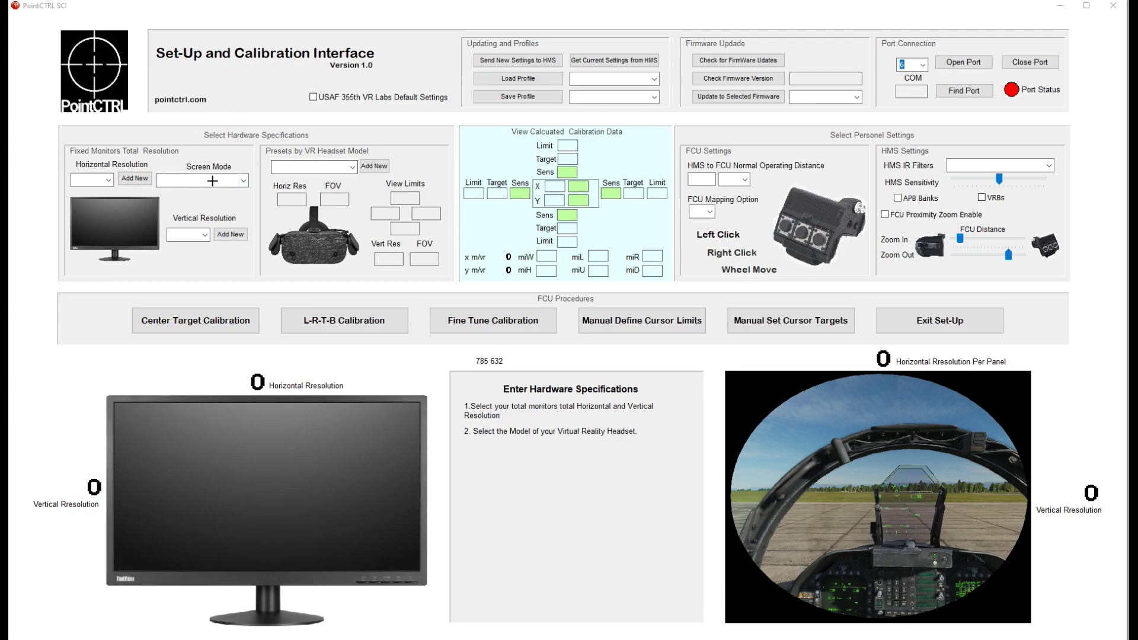
Step: Set the fixed monitors' total resolution to 2560 horizontal by 1440 vertical and the screen mode to DCS Windowed
mouse_move(820, 197)
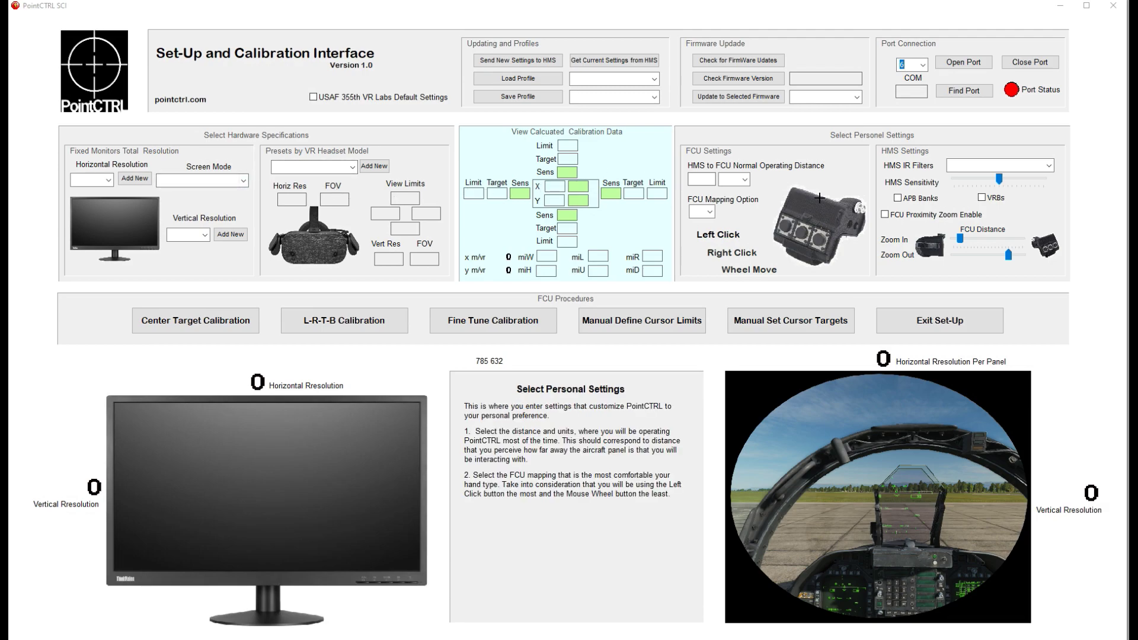
click(109, 182)
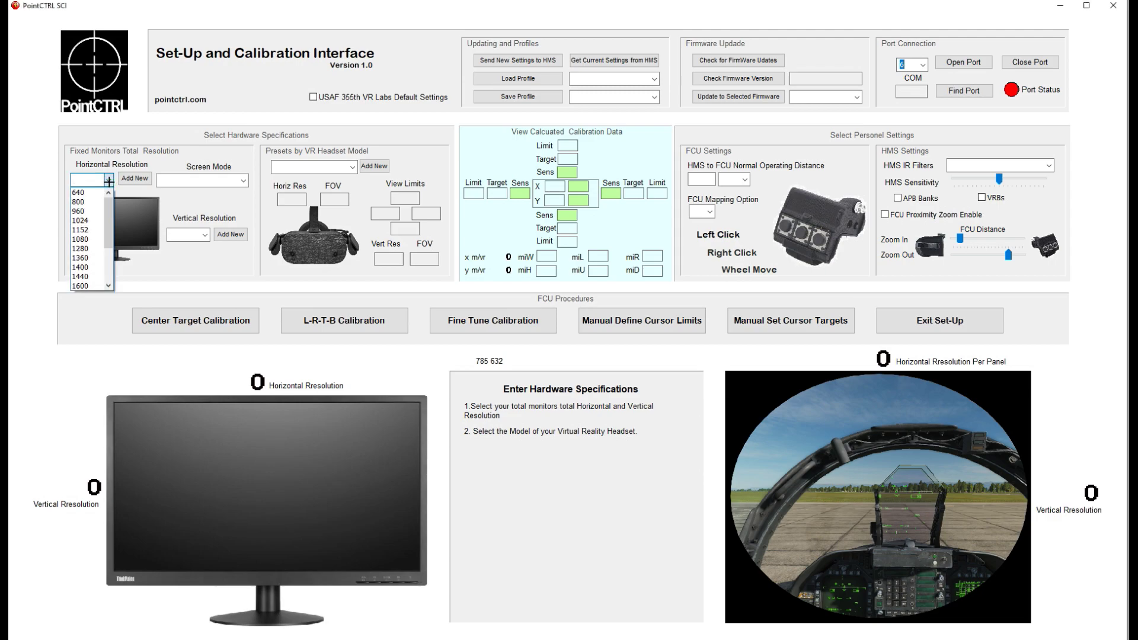
scroll(80, 268, down, 2)
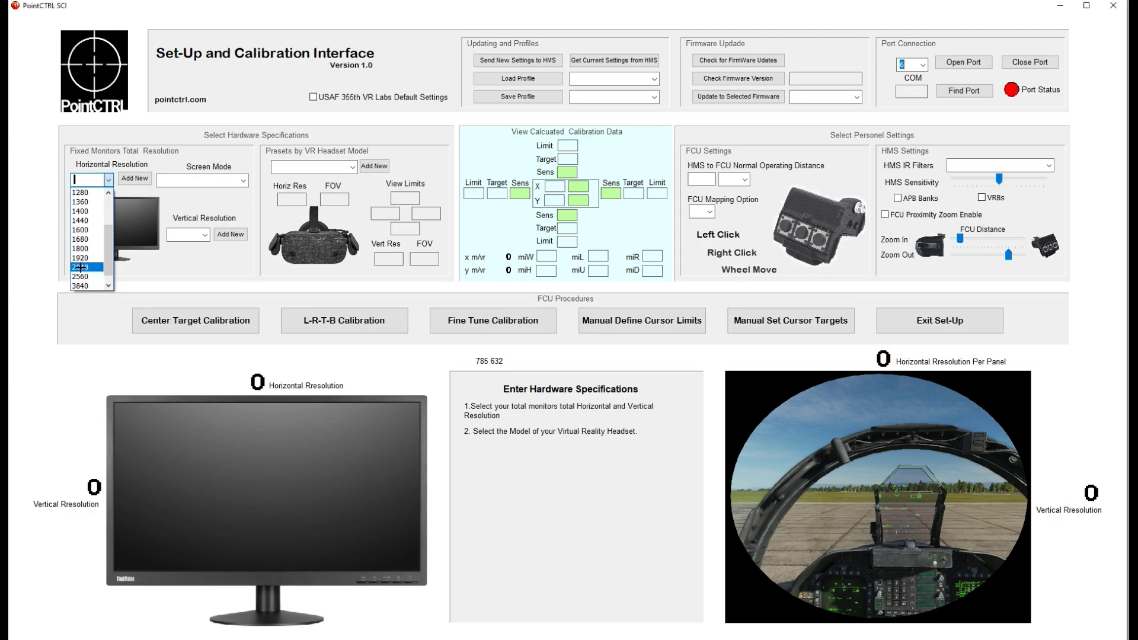
scroll(87, 283, down, 1)
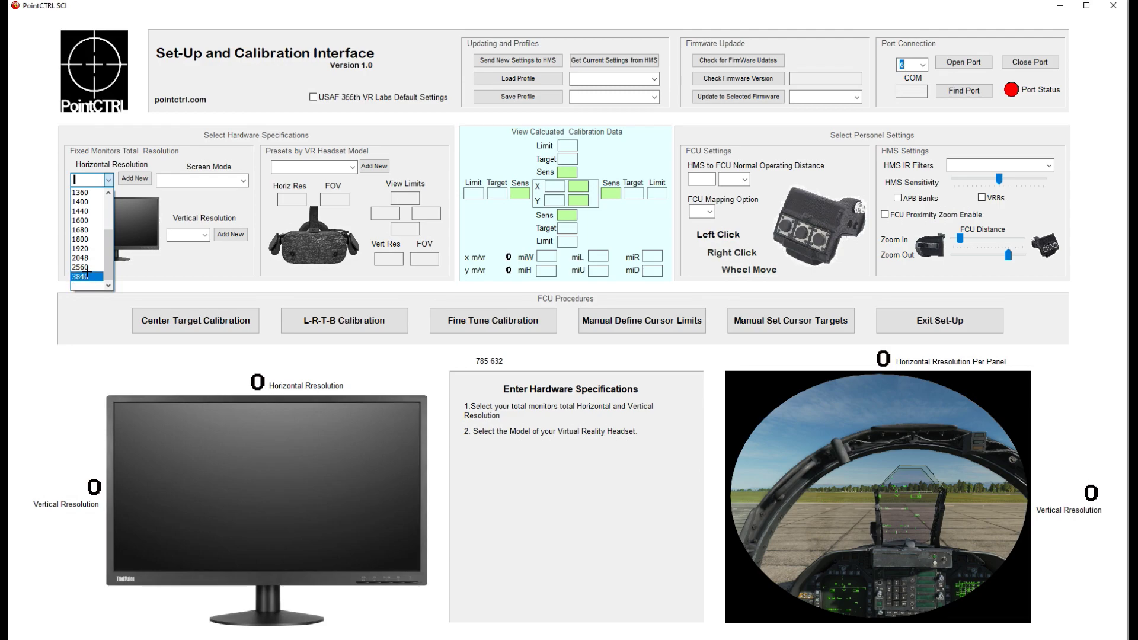
click(87, 268)
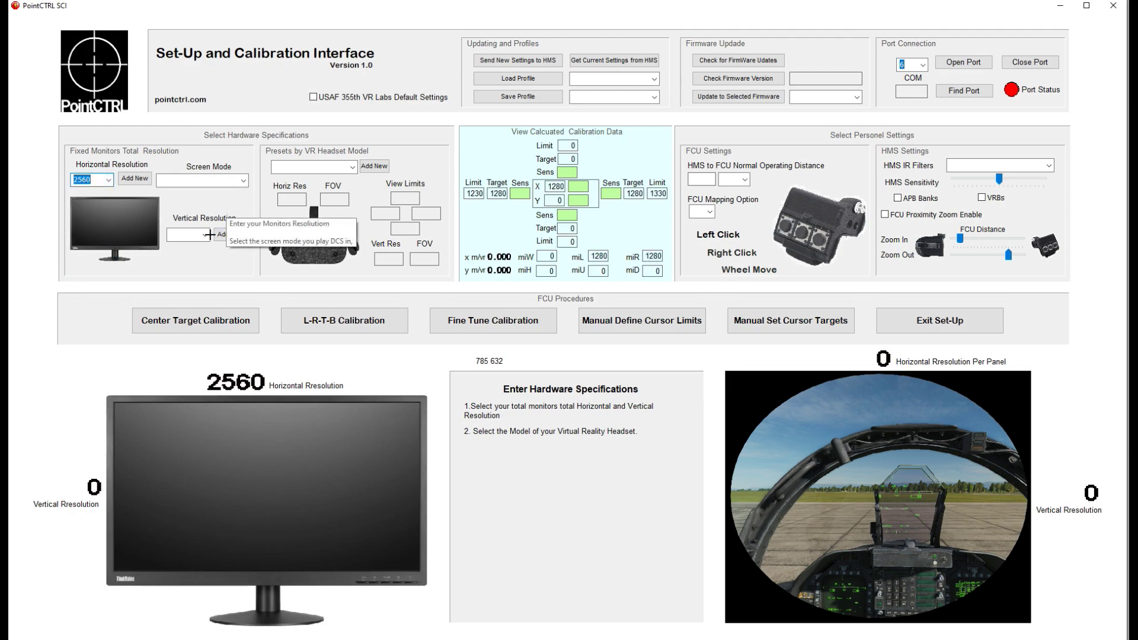
click(204, 234)
scroll(200, 316, down, 2)
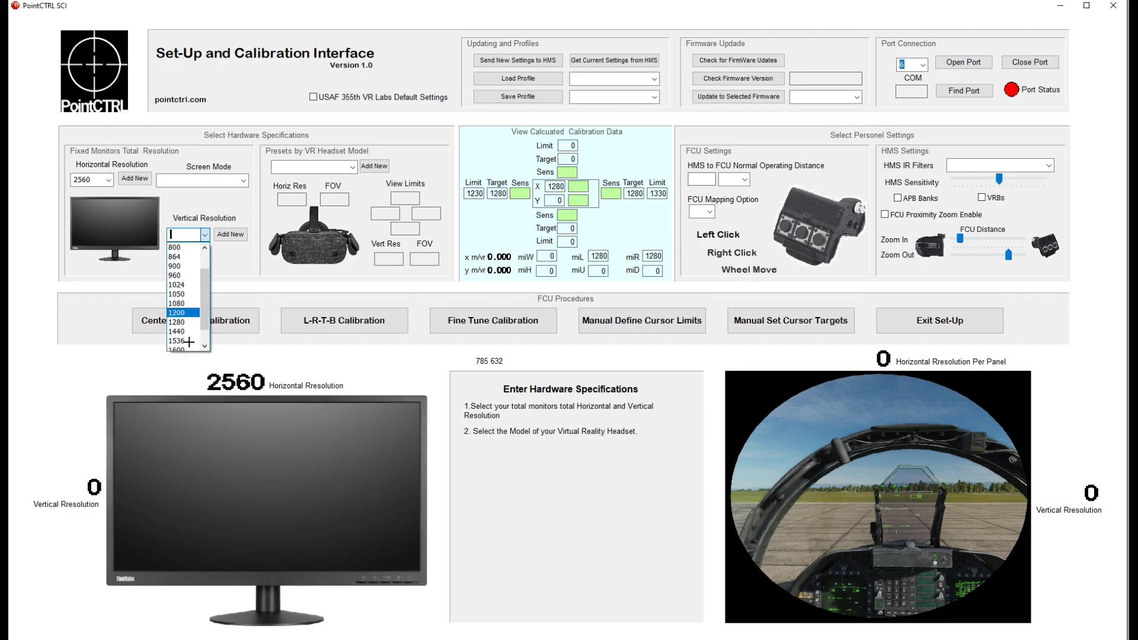
click(185, 333)
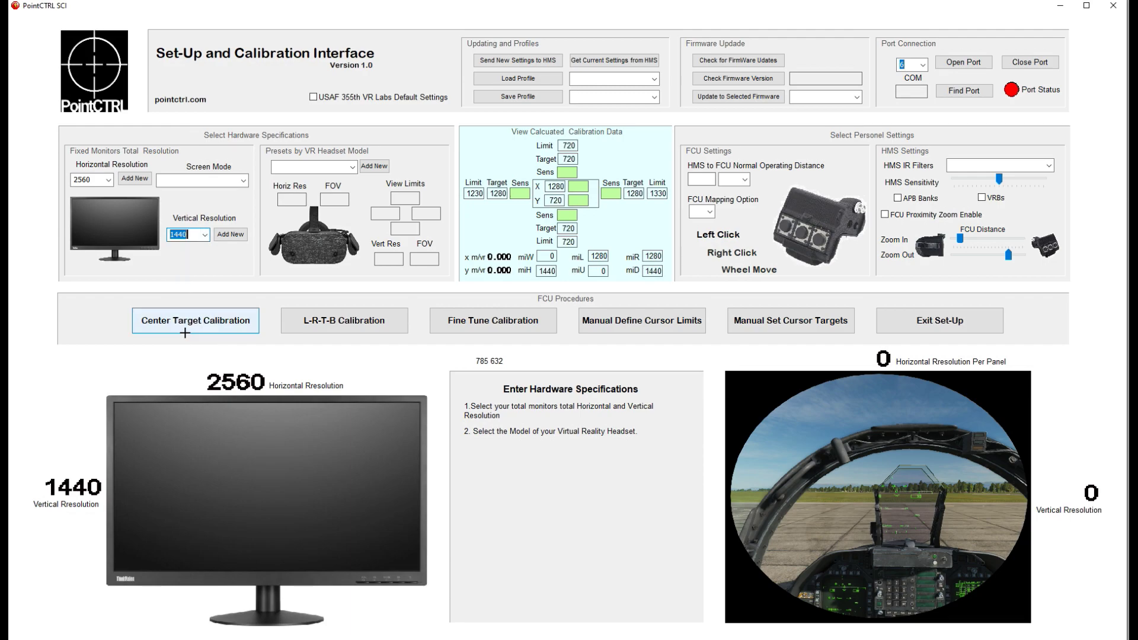
click(243, 182)
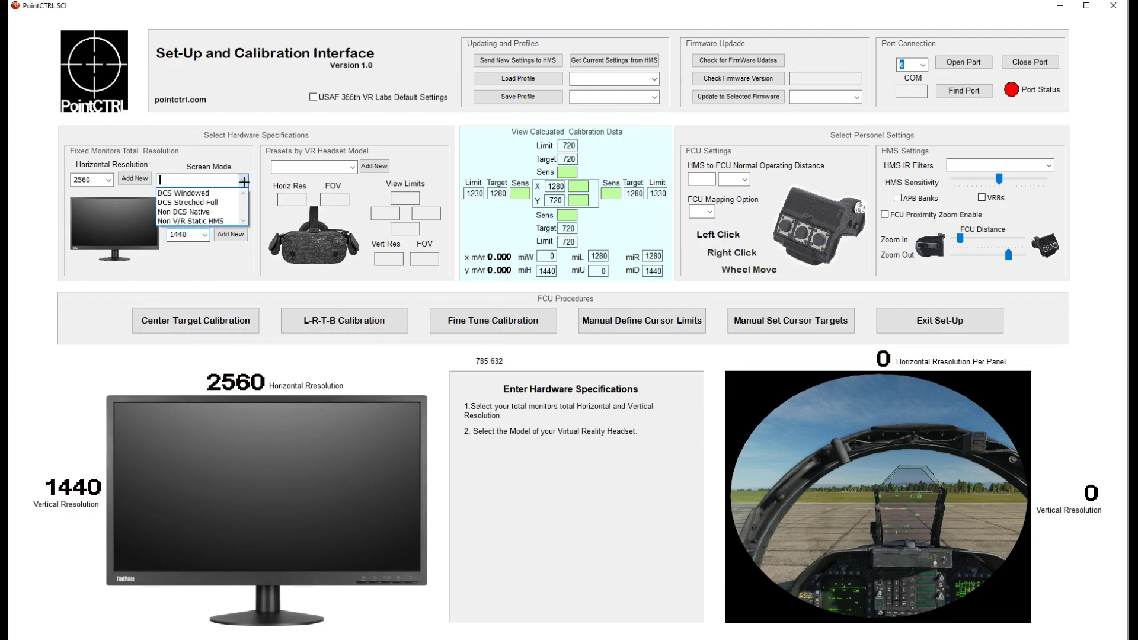
click(209, 194)
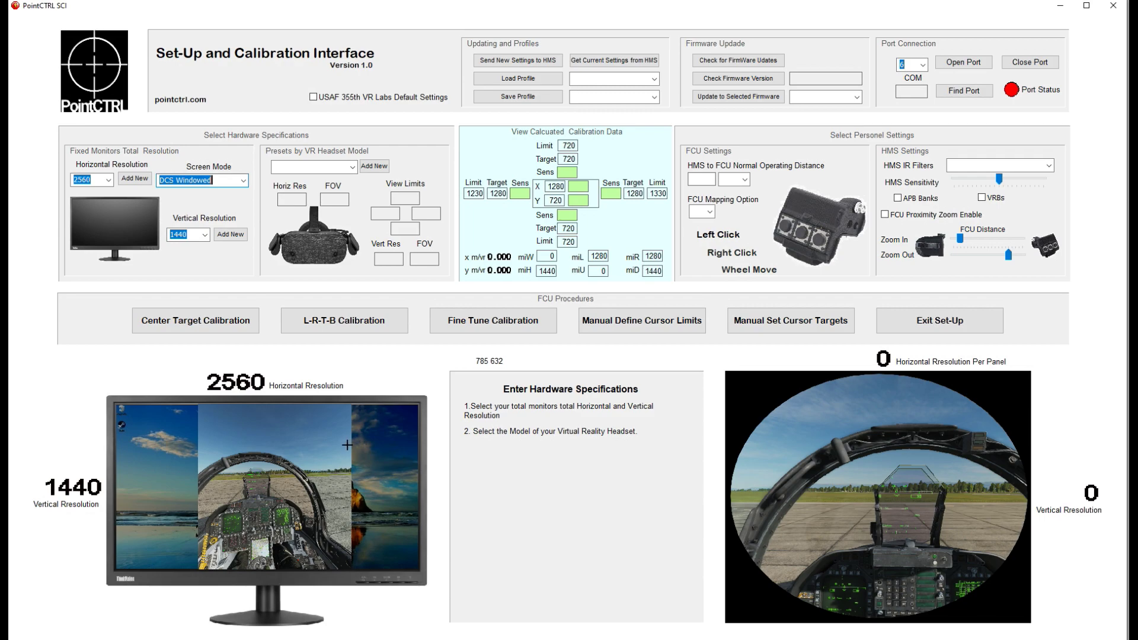
Step: Preview the DCS Streched Full and Non DCS Native screen modes, returning to DCS Windowed
click(243, 181)
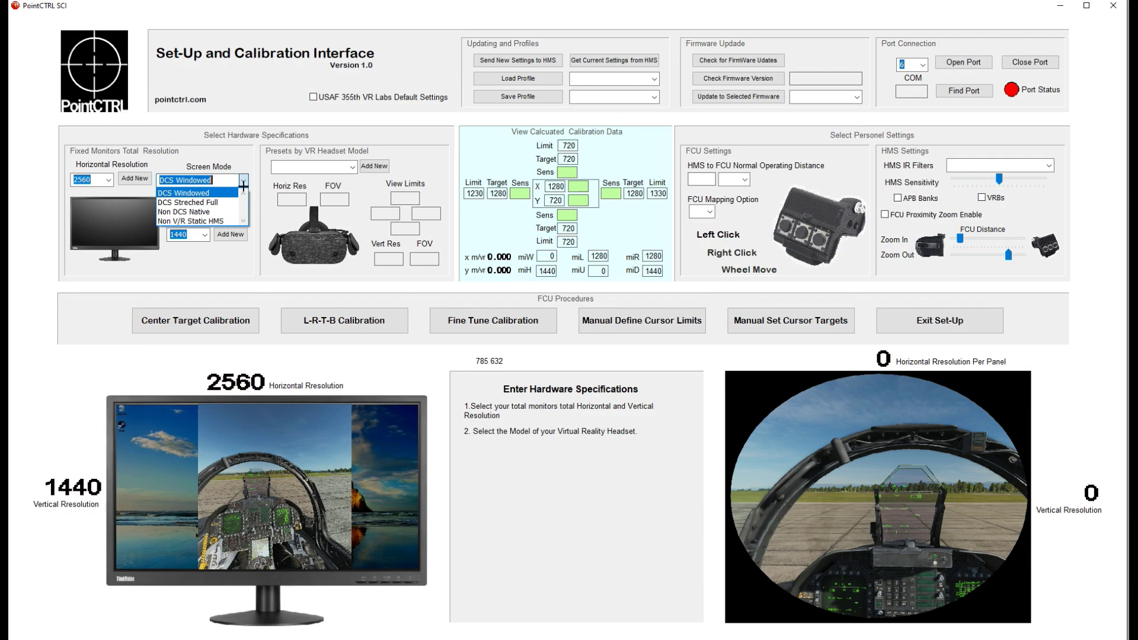
click(233, 203)
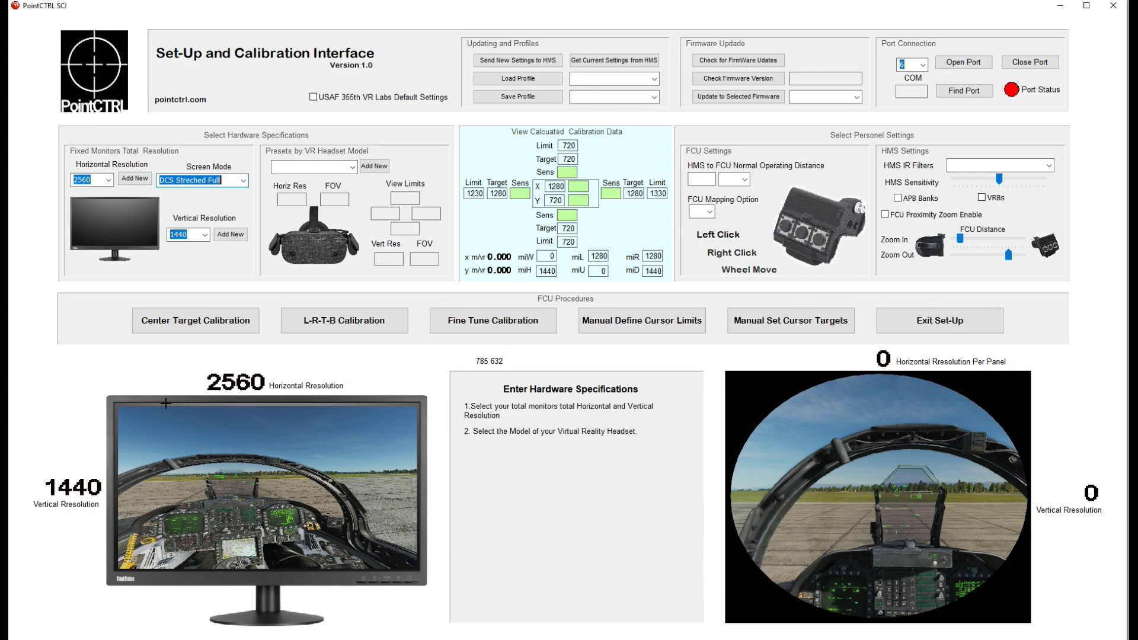
click(243, 180)
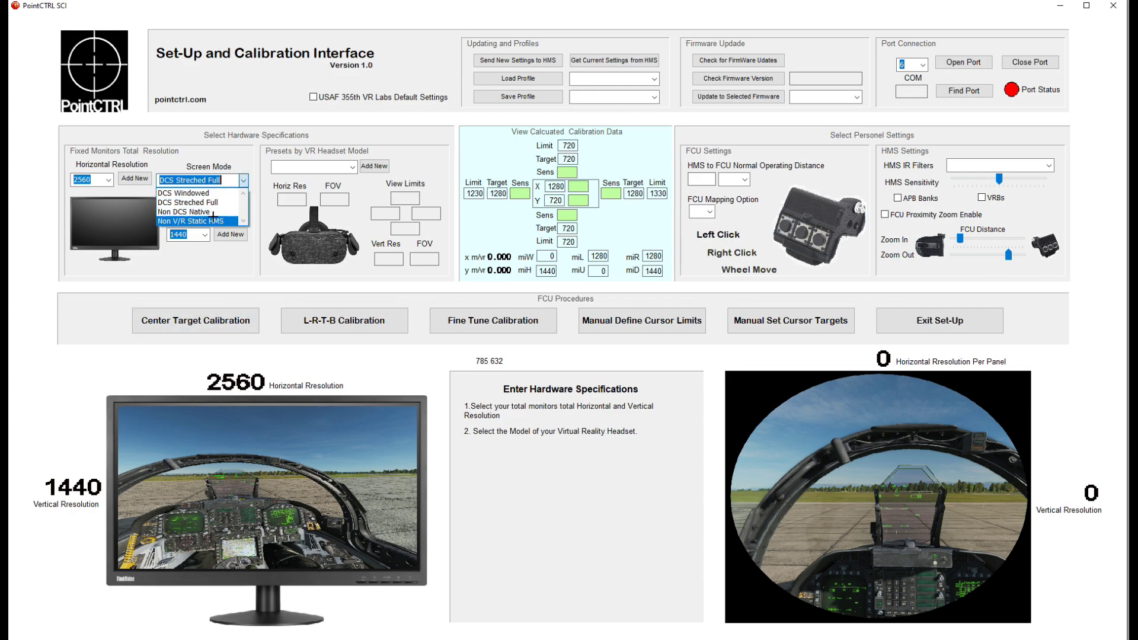
click(208, 213)
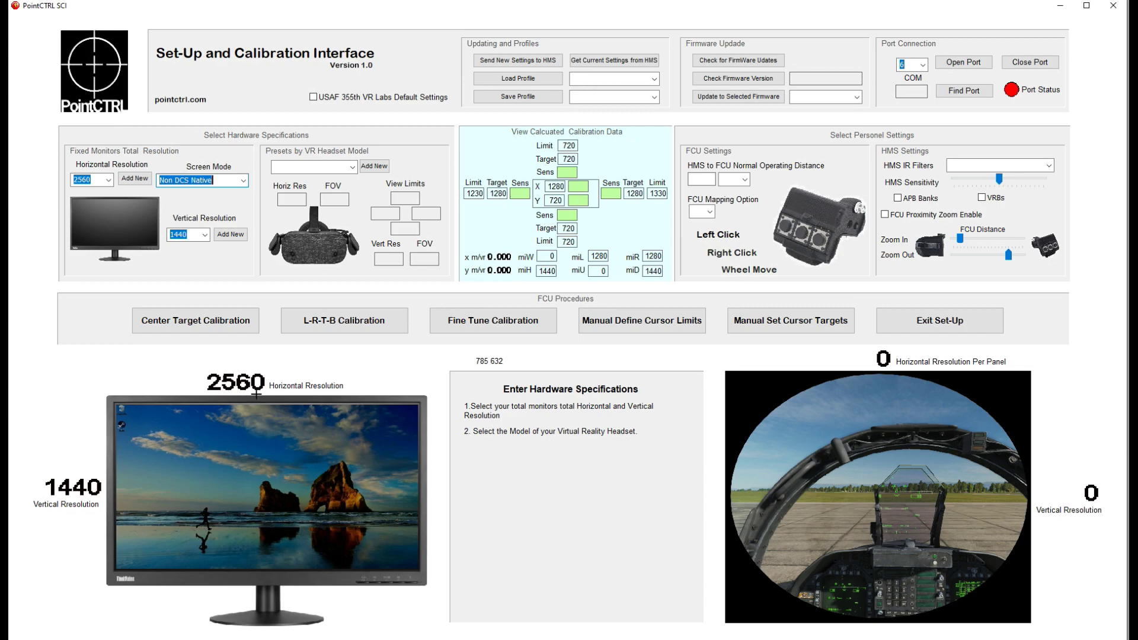
click(243, 180)
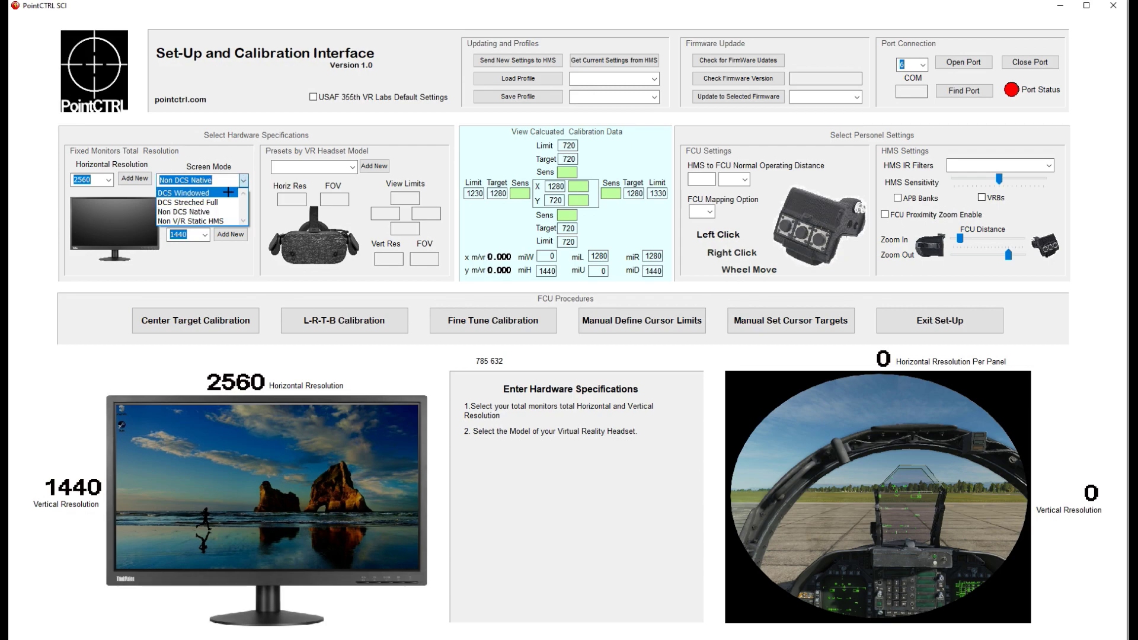
click(224, 195)
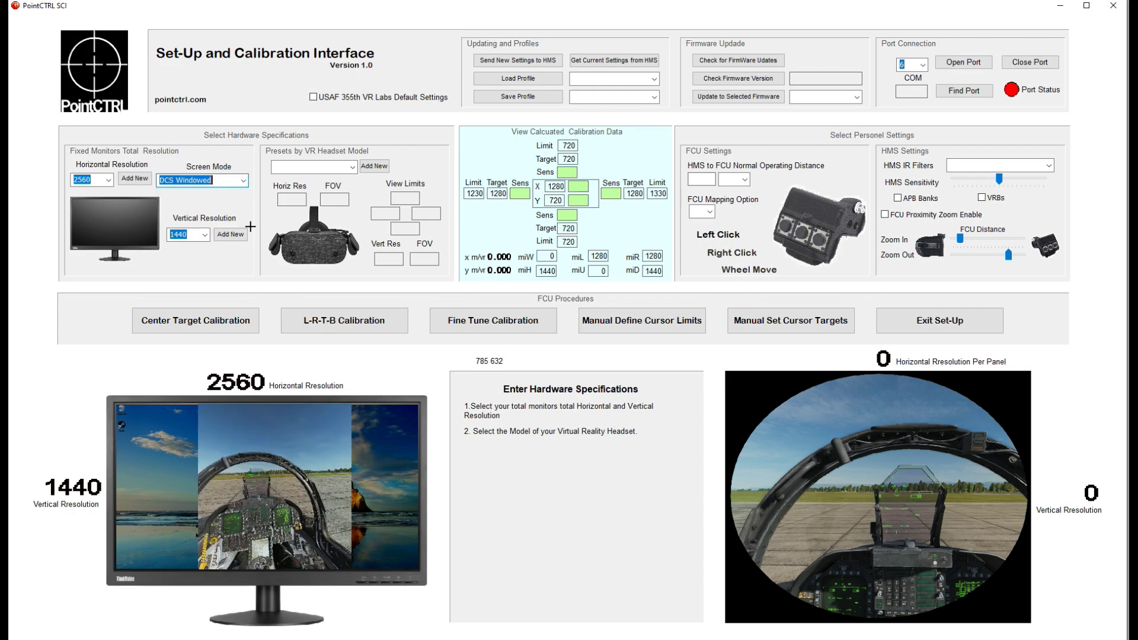
Step: Apply the Oculus Rift S headset preset and examine the calculated calibration data
click(353, 167)
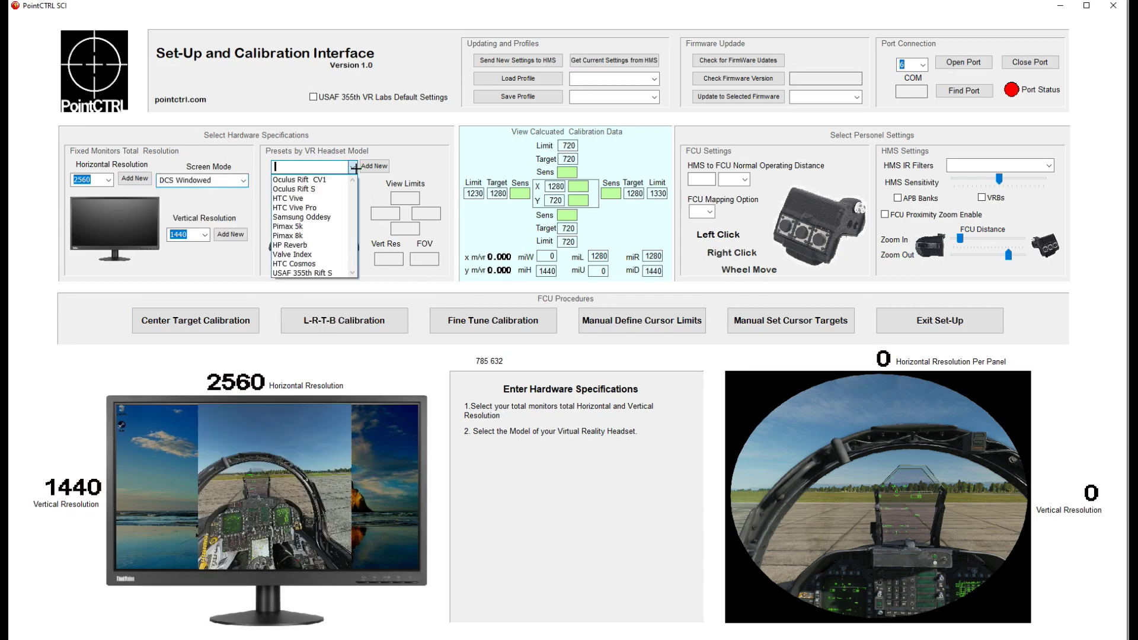
click(331, 189)
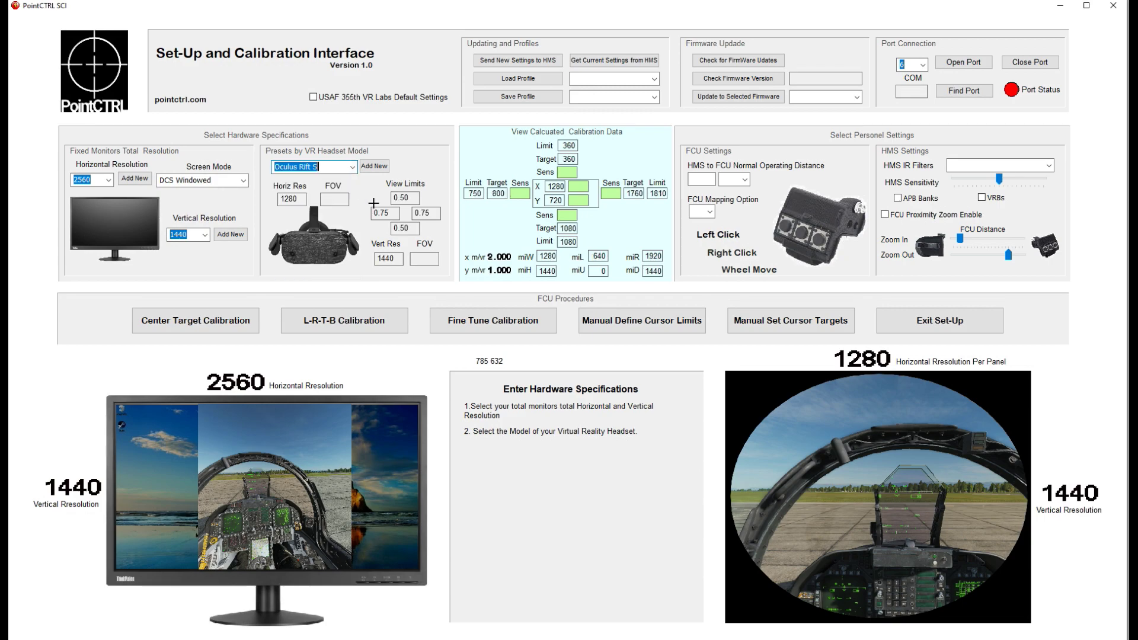
mouse_move(482, 209)
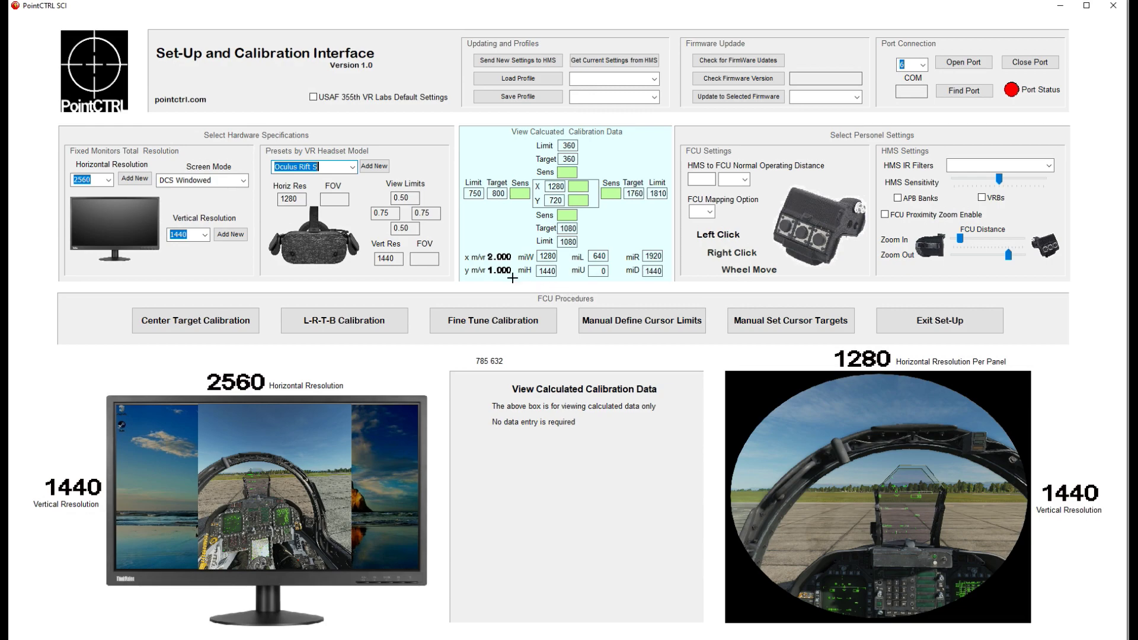
mouse_move(411, 261)
Step: Set the fixed monitors' vertical resolution to 1200
mouse_move(114, 210)
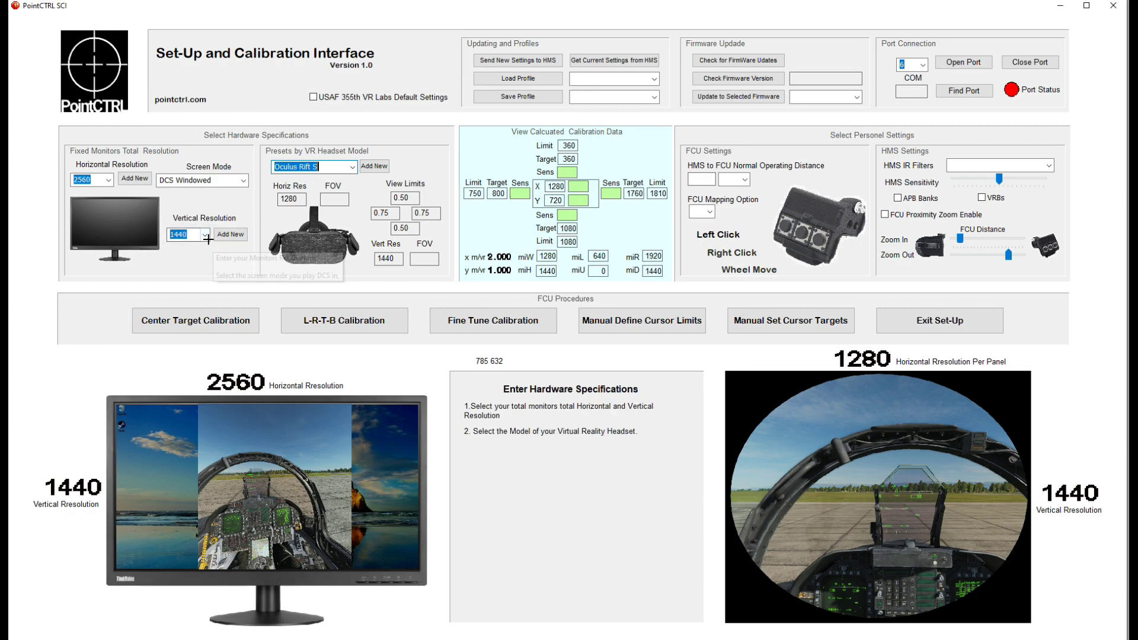
click(191, 235)
click(179, 295)
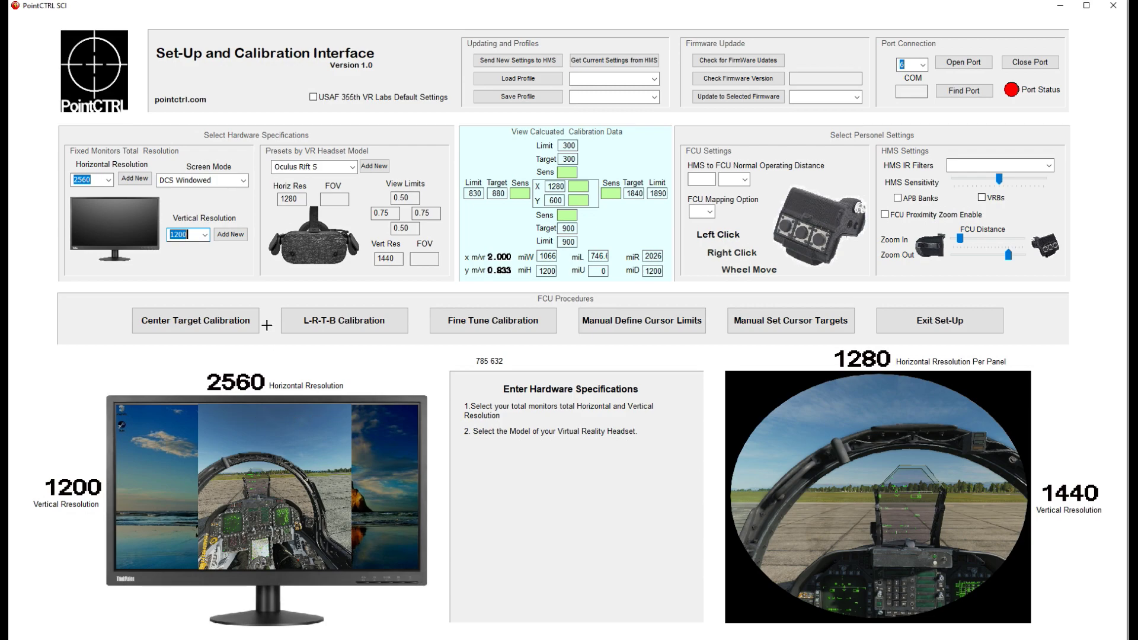
click(204, 235)
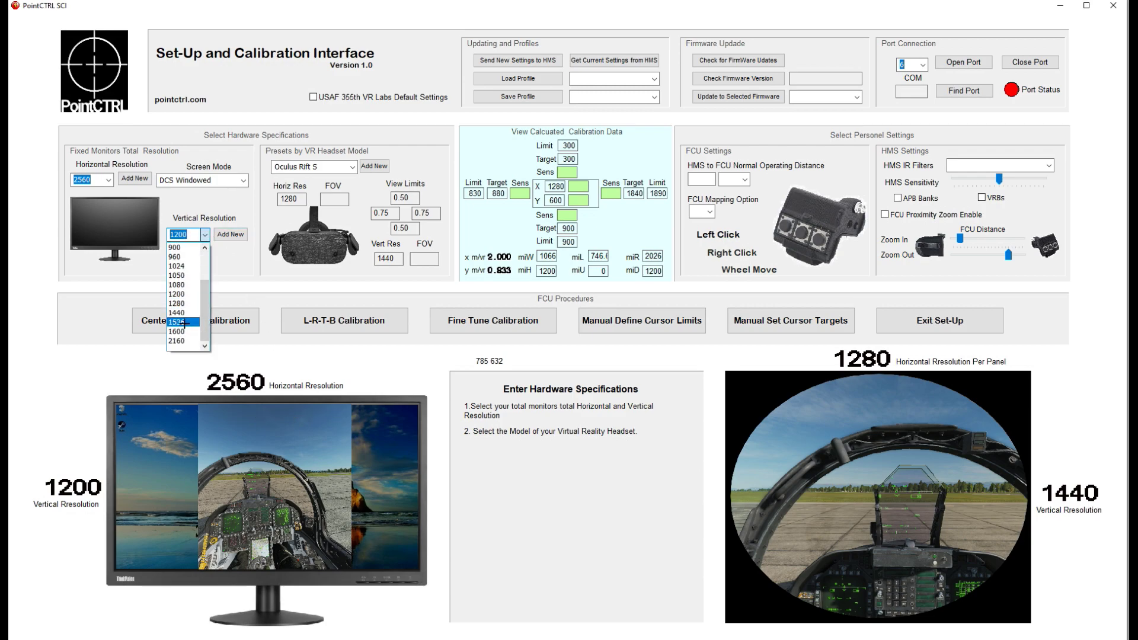
click(181, 294)
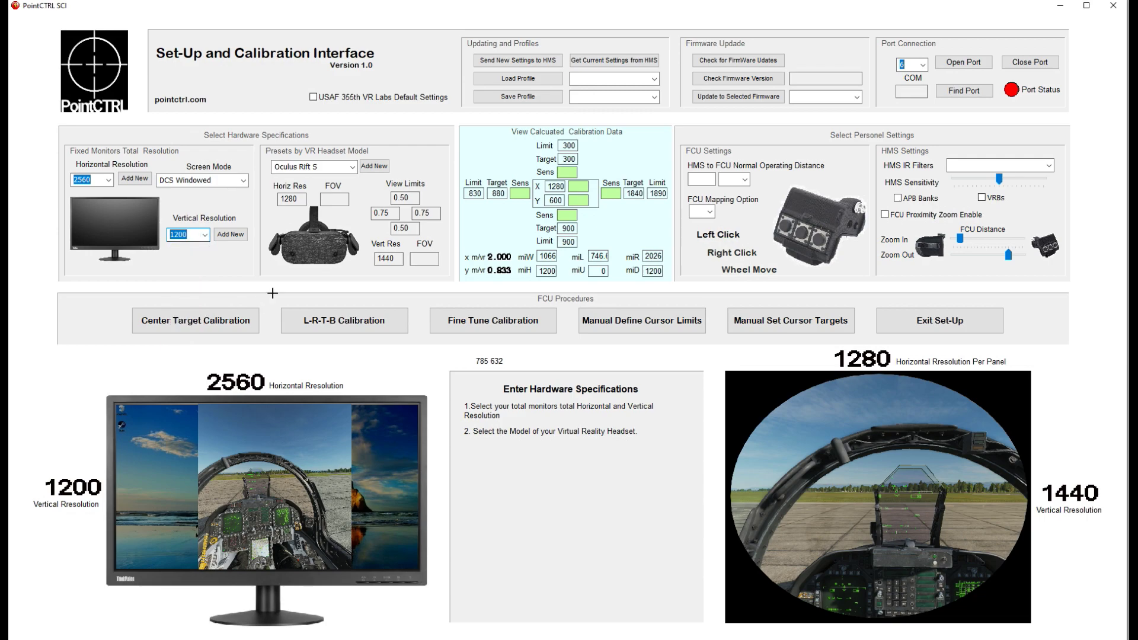
Step: Set the FCU mapping option to 1
mouse_move(480, 253)
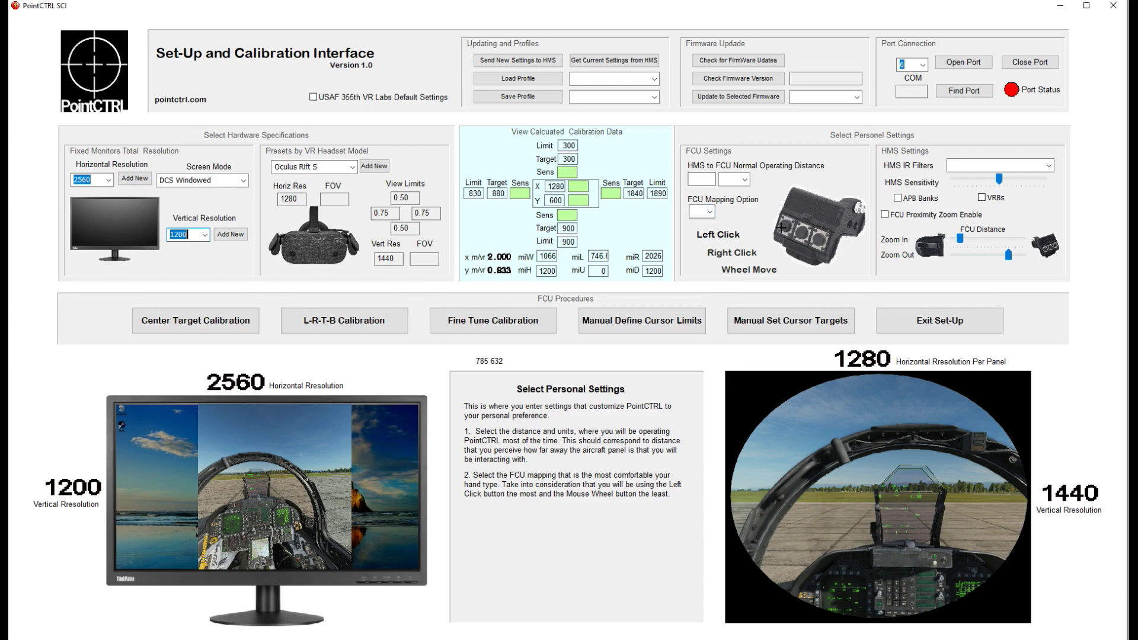
click(709, 212)
click(703, 225)
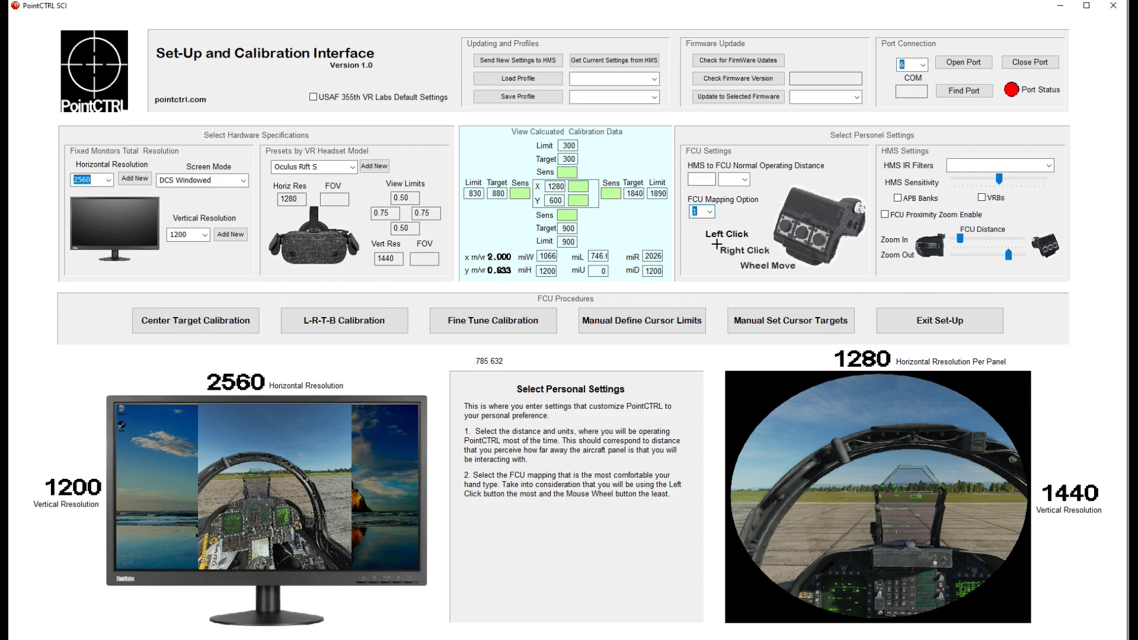
Step: Try FCU mapping options 2, 3 and 4 to compare their button assignments, returning to option 1
click(709, 211)
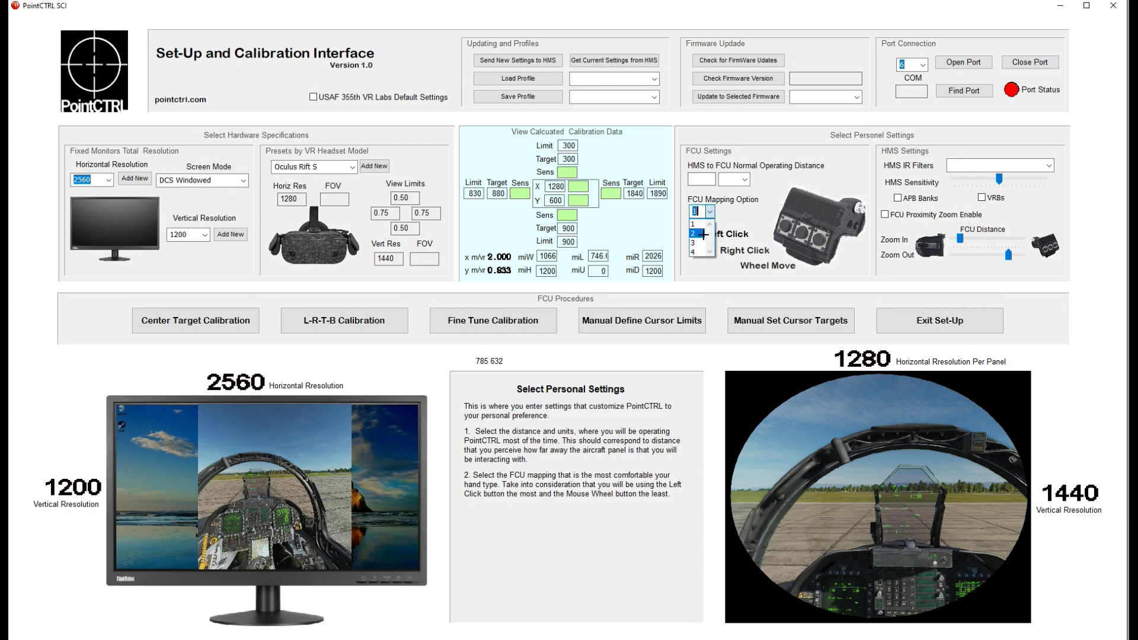
click(702, 234)
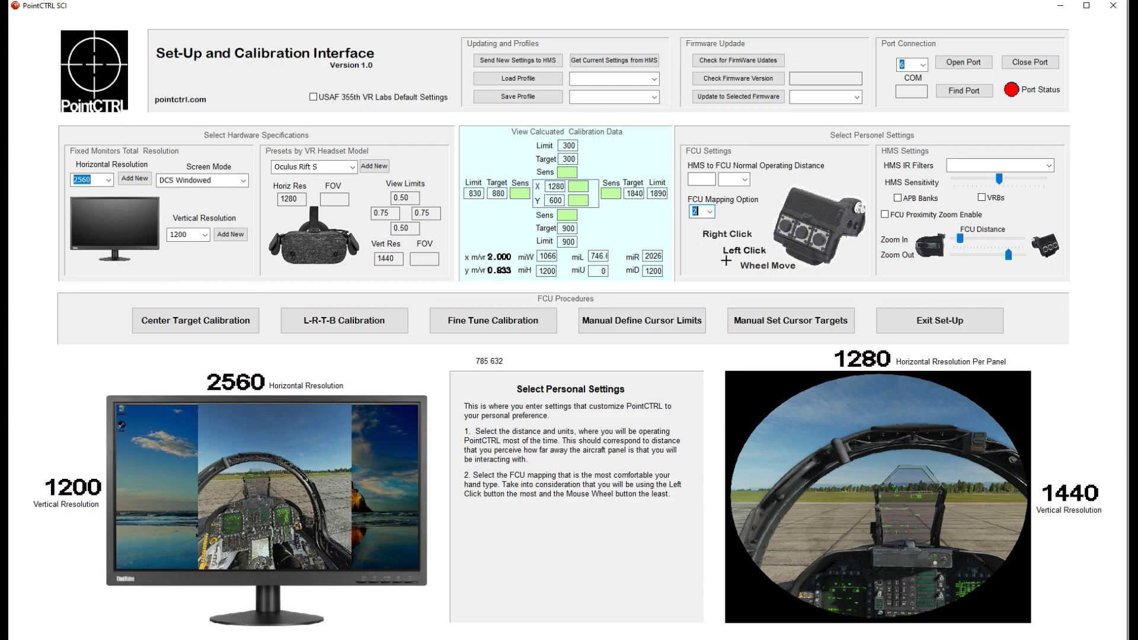
click(710, 212)
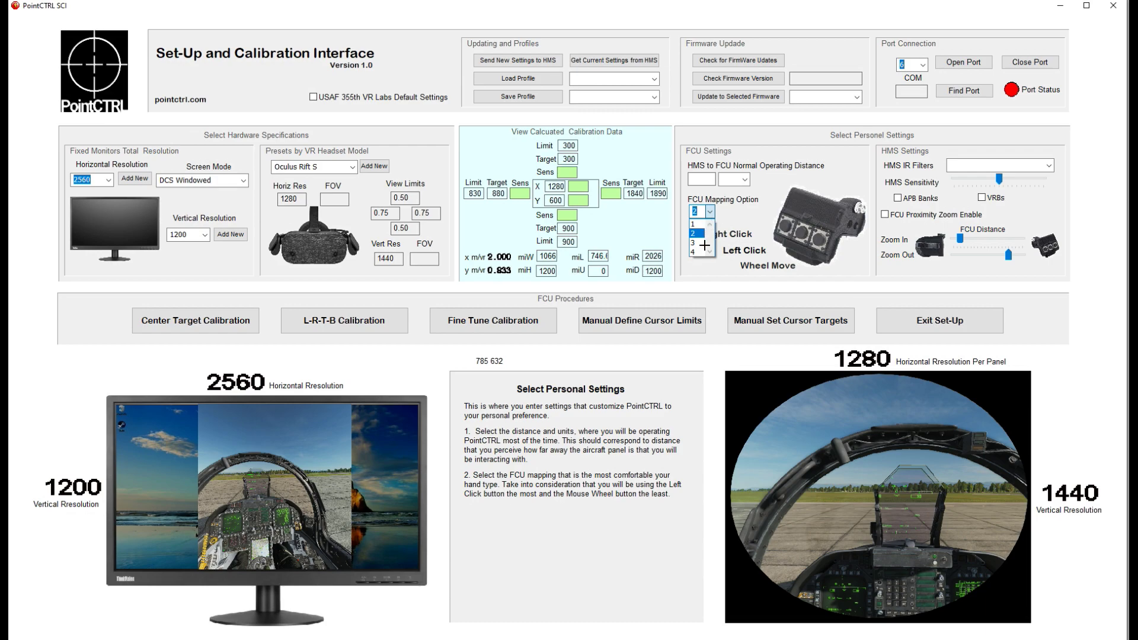
click(700, 252)
click(715, 212)
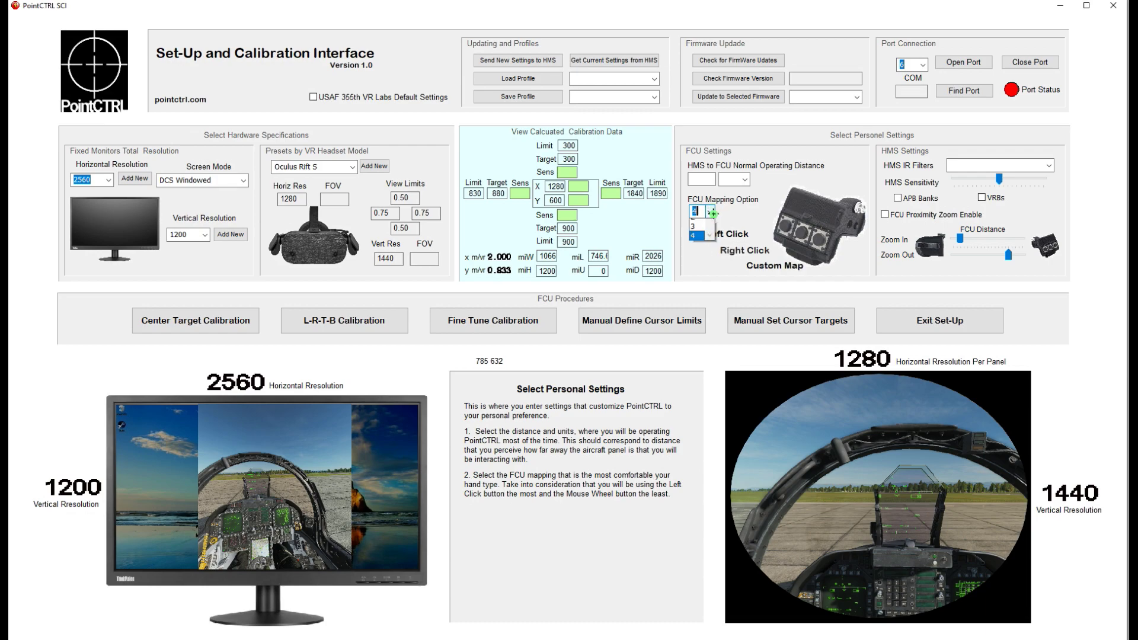
click(705, 243)
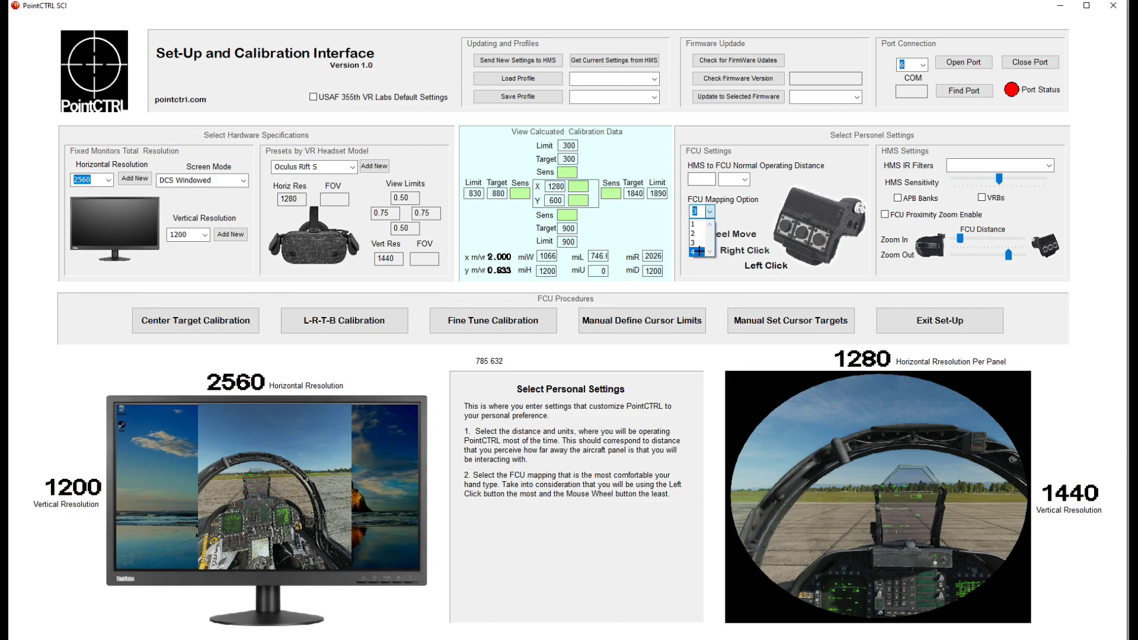
key(Down)
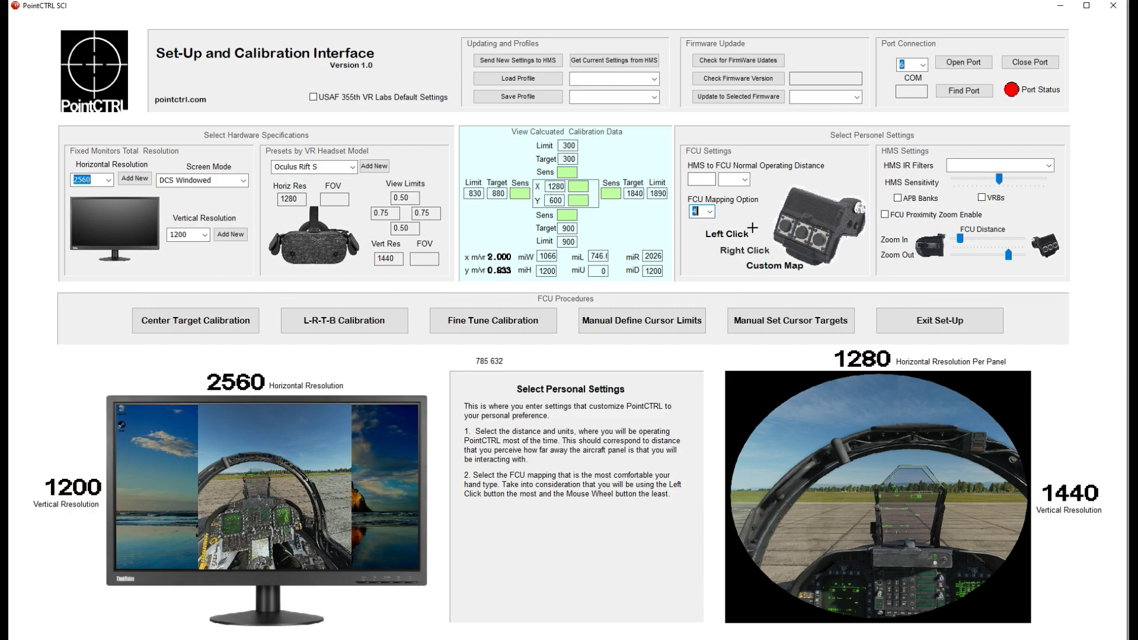
click(710, 212)
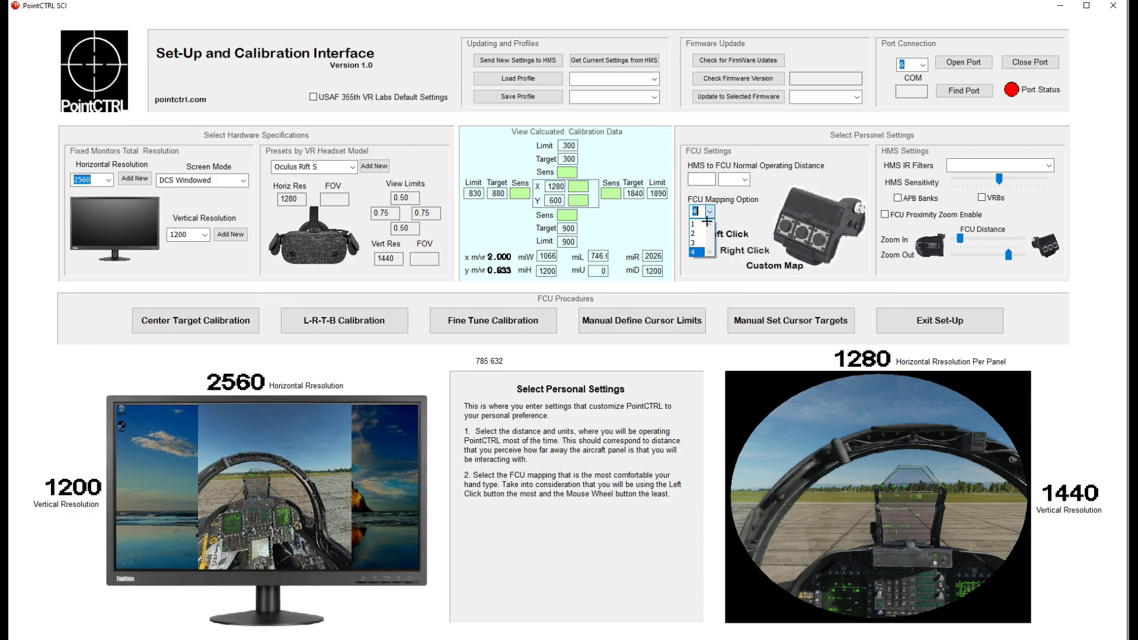
click(712, 223)
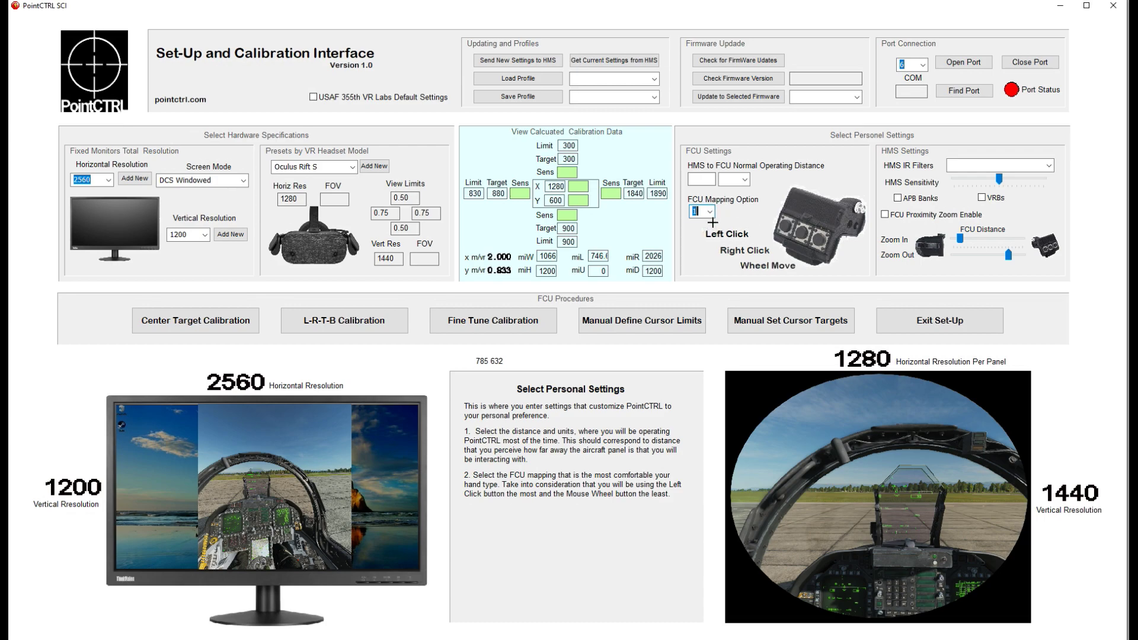
Step: Set the HMS to FCU normal operating distance to 18 in
click(743, 181)
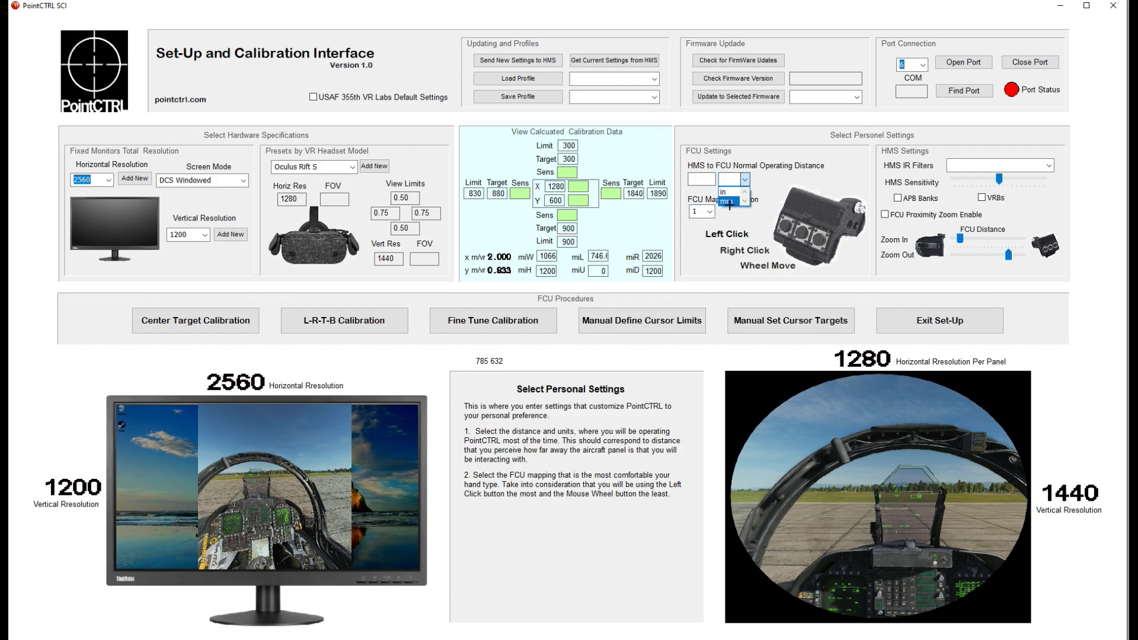
click(732, 193)
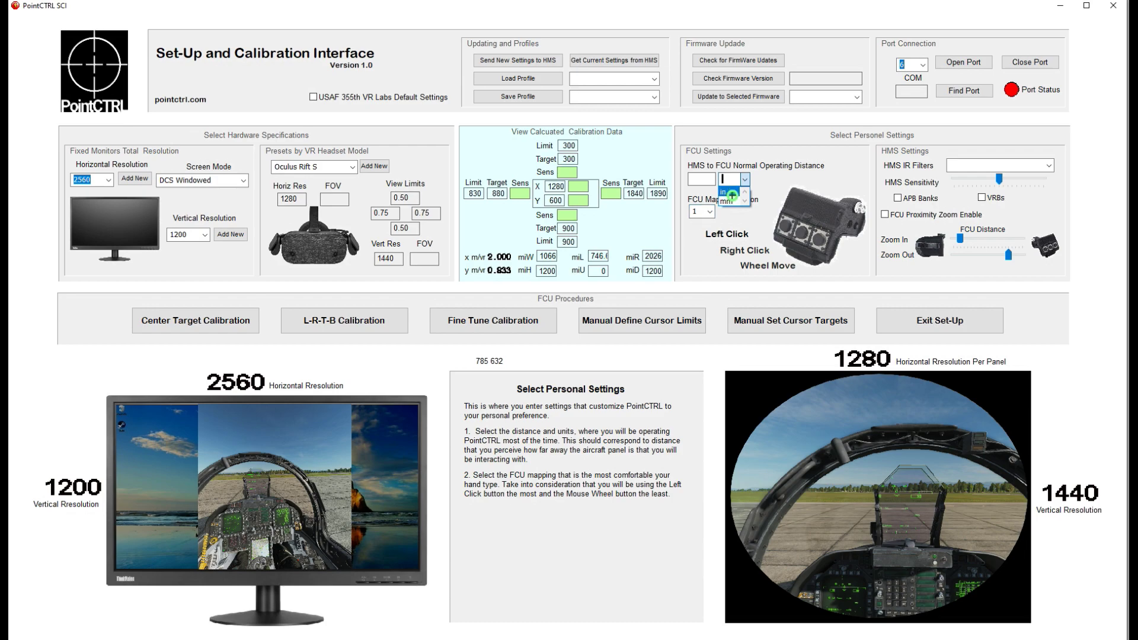
click(699, 181)
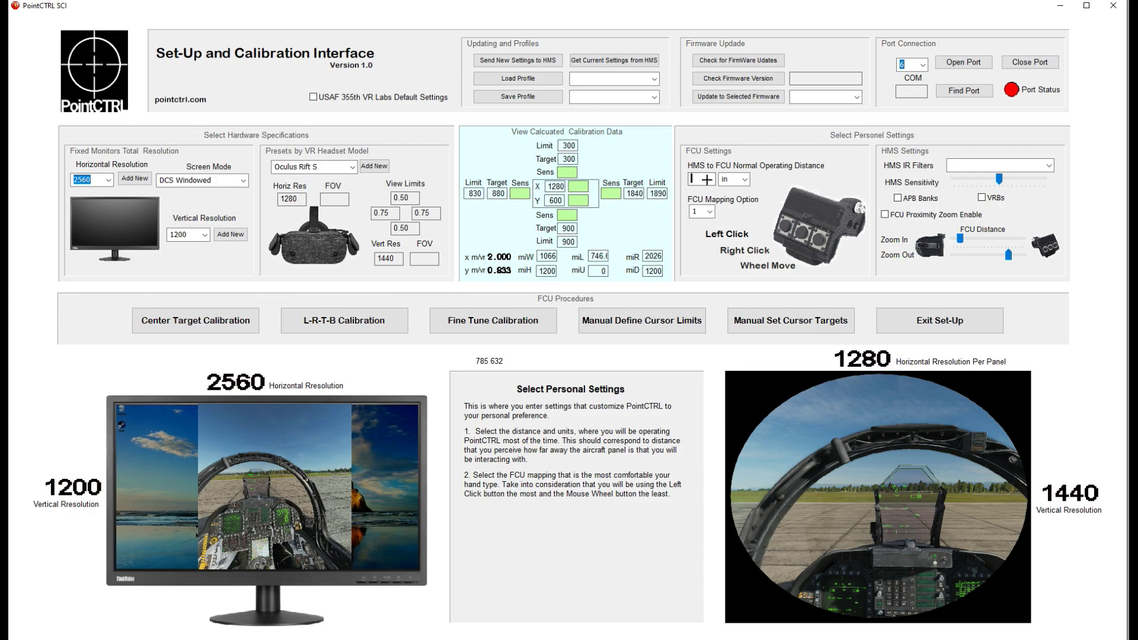
text(18)
Step: Set the HMS IR filters to None (Best Performane) and raise the HMS sensitivity slightly
click(1043, 169)
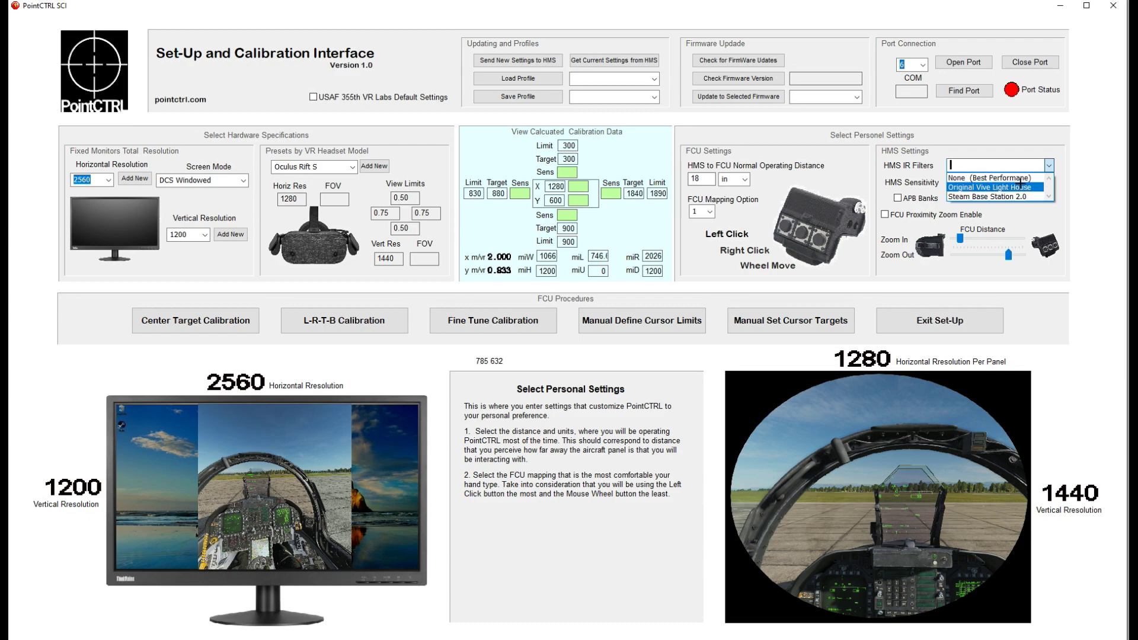
click(1018, 178)
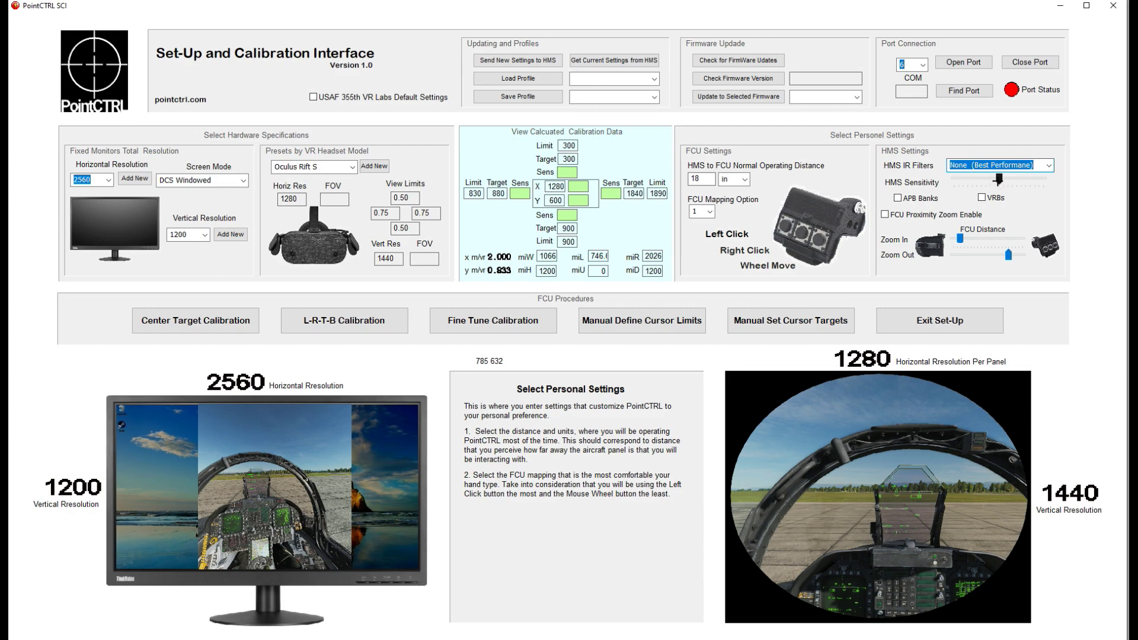
drag(999, 179, 1017, 179)
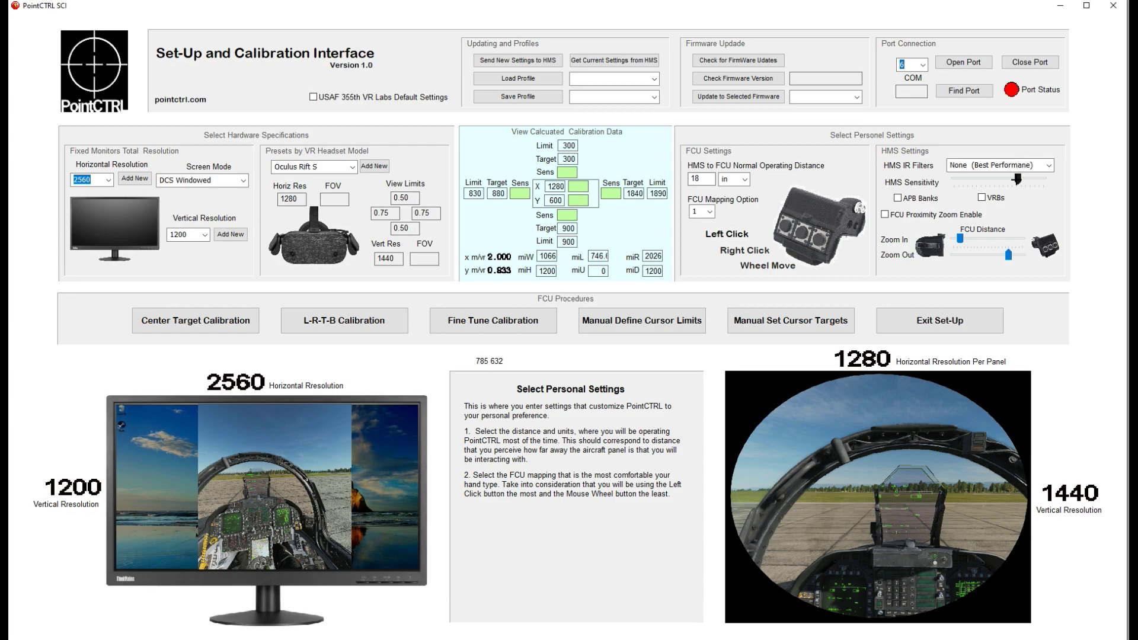
Step: Enable APB Banks and FCU Proximity Zoom in the HMS settings
click(898, 198)
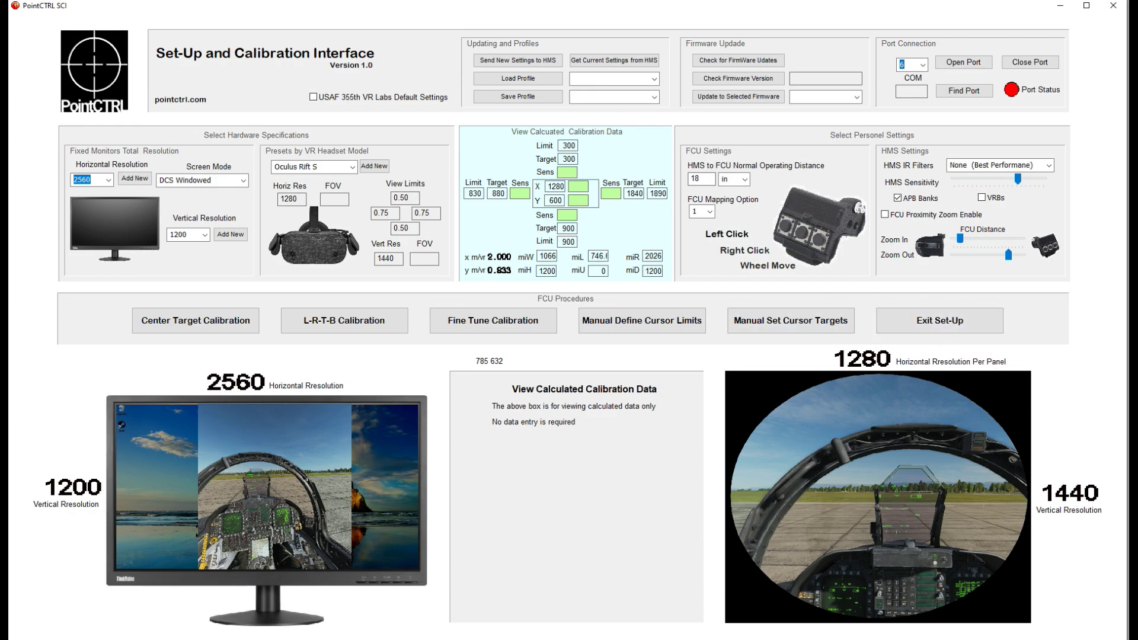
mouse_move(827, 254)
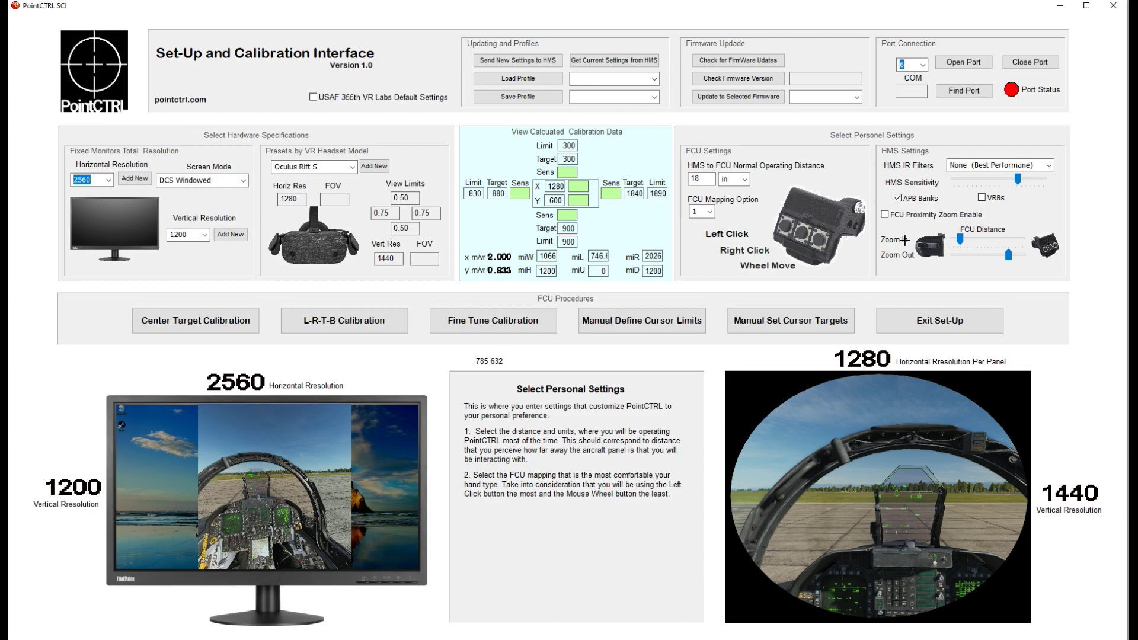
click(884, 214)
Step: Adjust the FCU distance thresholds, moving Zoom In slightly farther and Zoom Out slightly nearer
click(961, 240)
drag(962, 240, 963, 239)
drag(1011, 254, 1023, 255)
drag(1022, 255, 998, 255)
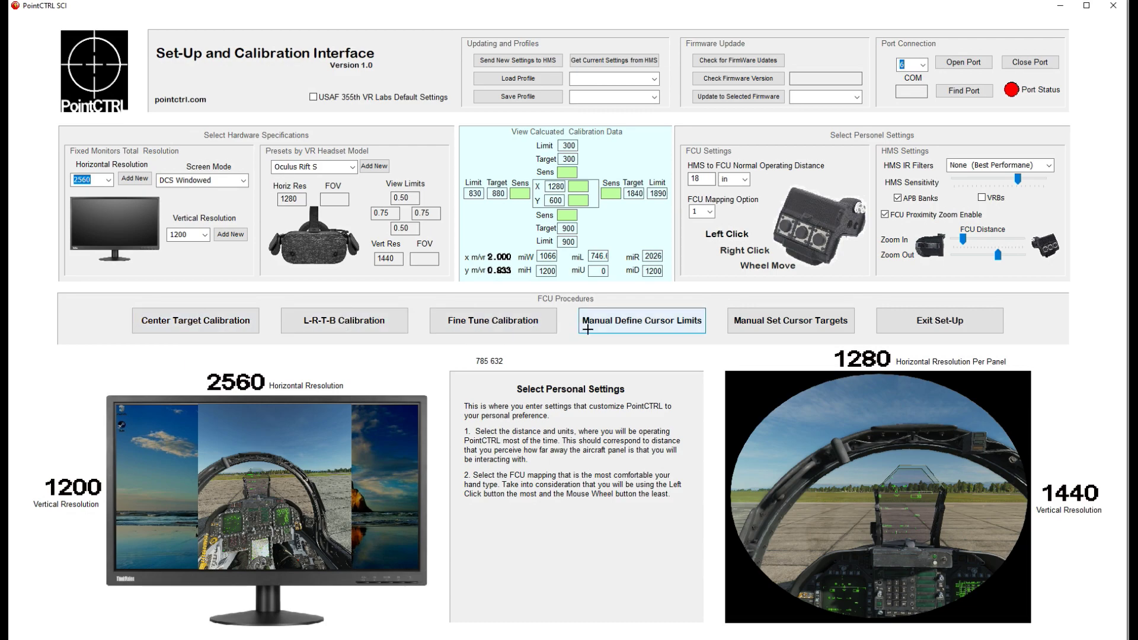
Step: Examine the Center Target, L-R-T-B and Fine Tune calibration procedures and their target positions, returning to Center Target Calibration
click(179, 321)
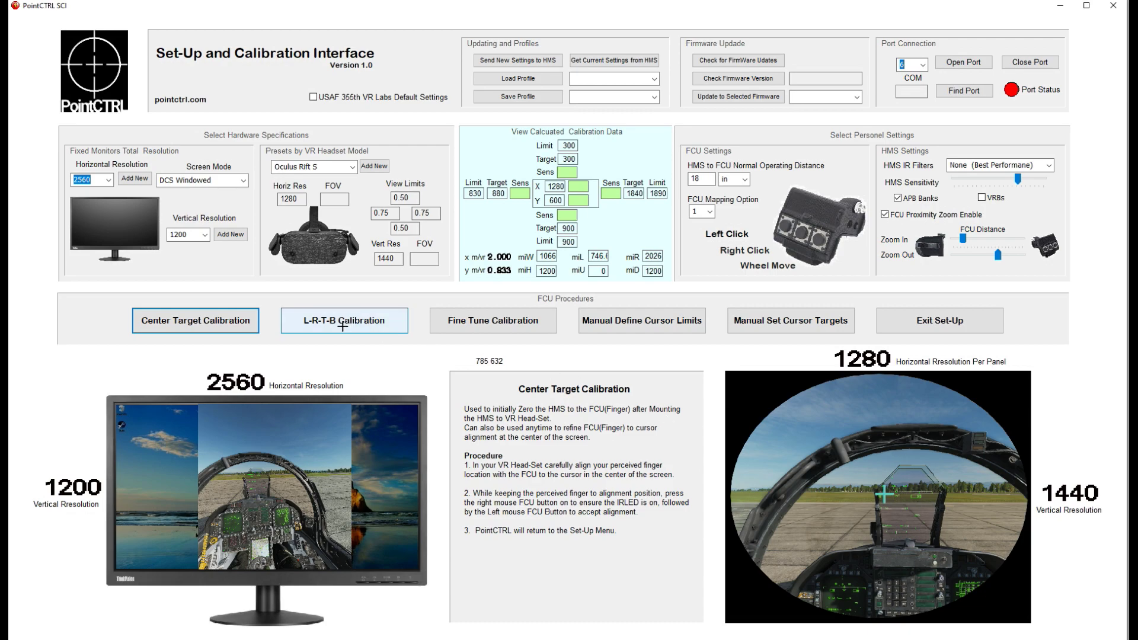
click(363, 327)
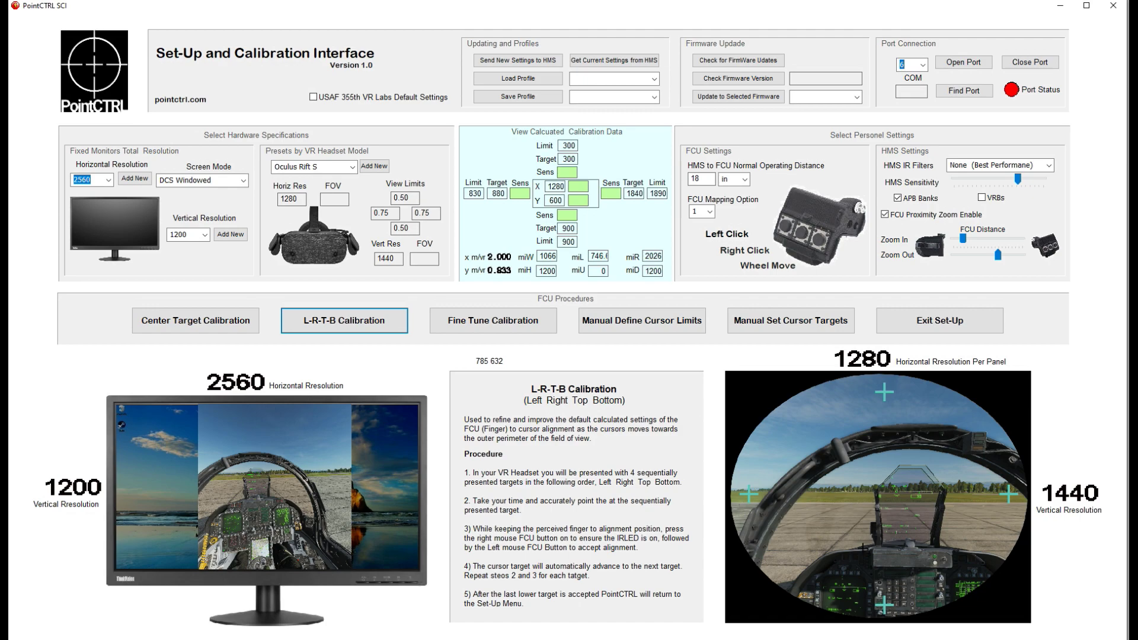
click(492, 331)
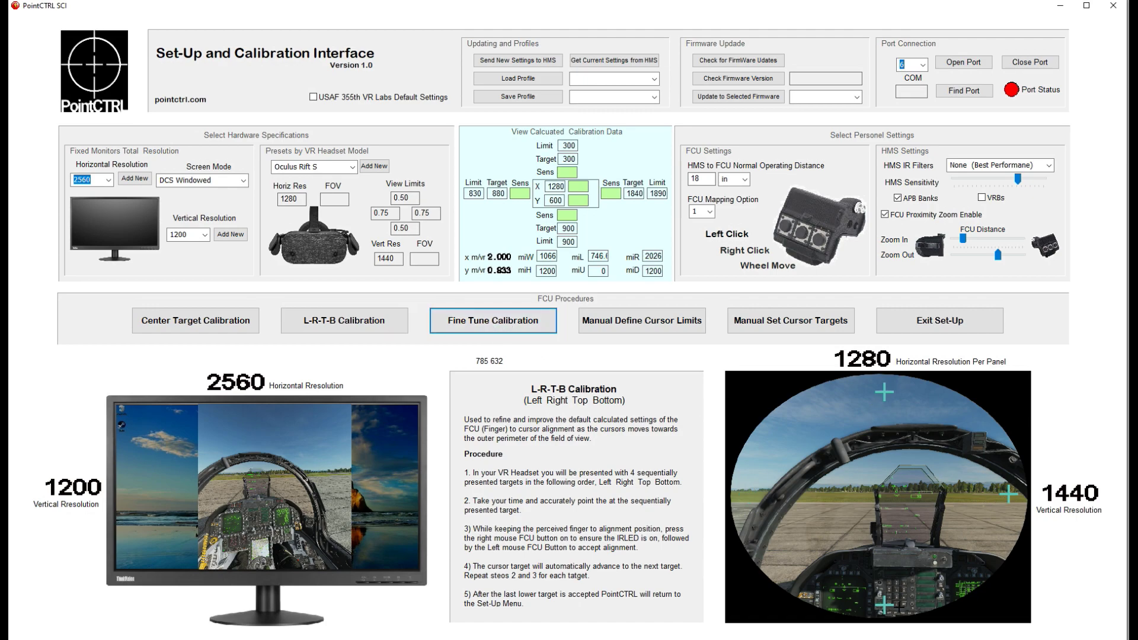
click(381, 321)
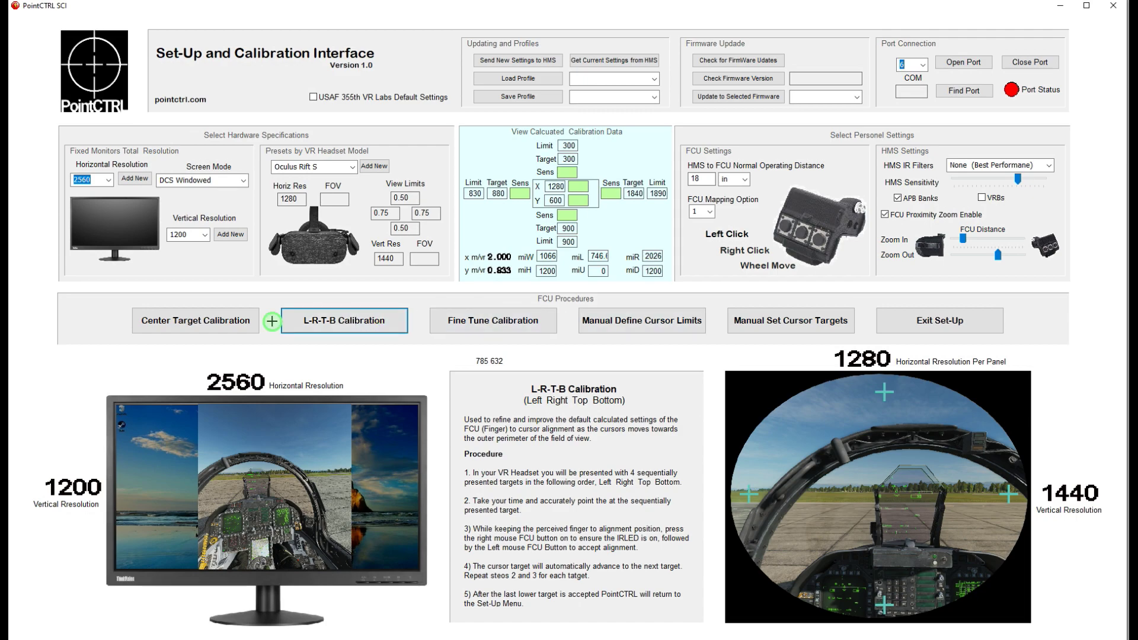
click(246, 320)
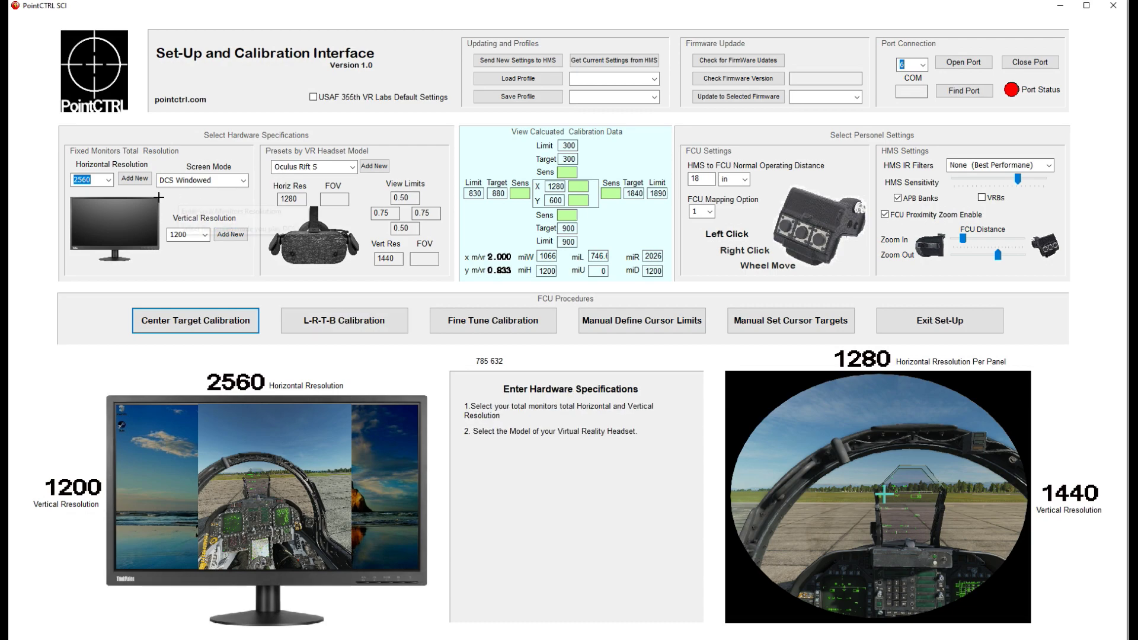
mouse_move(133, 193)
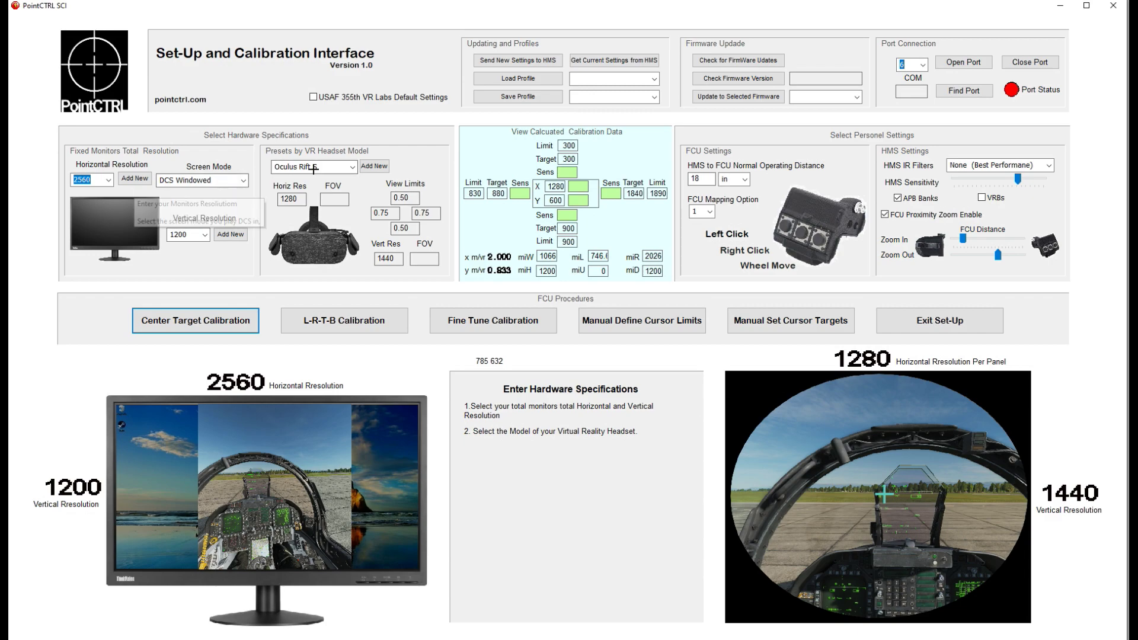
mouse_move(706, 234)
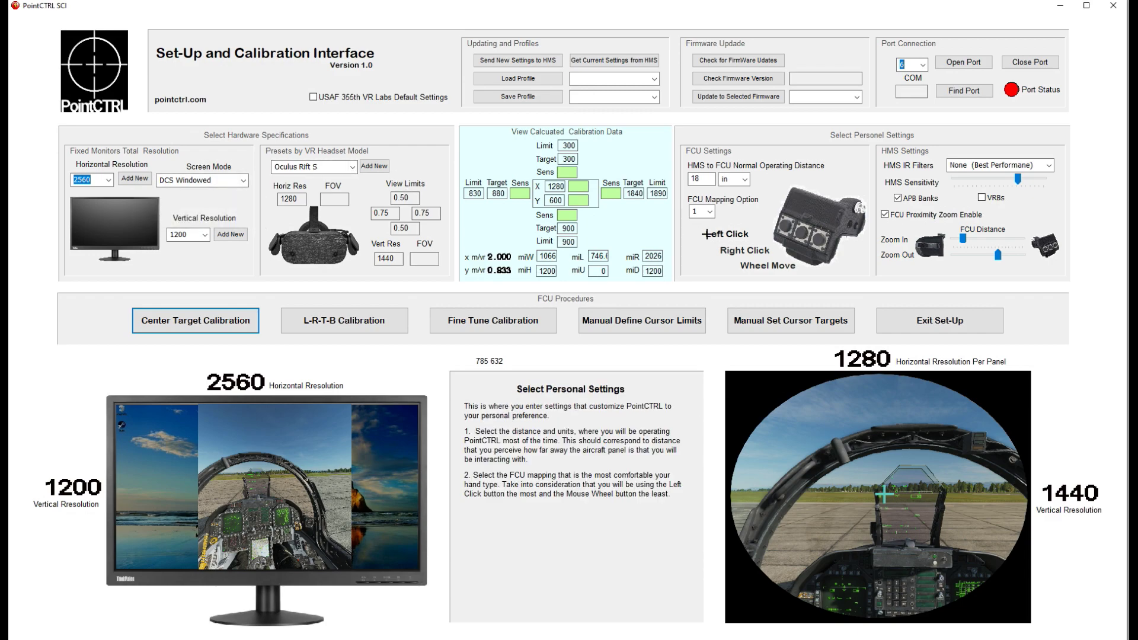
click(168, 327)
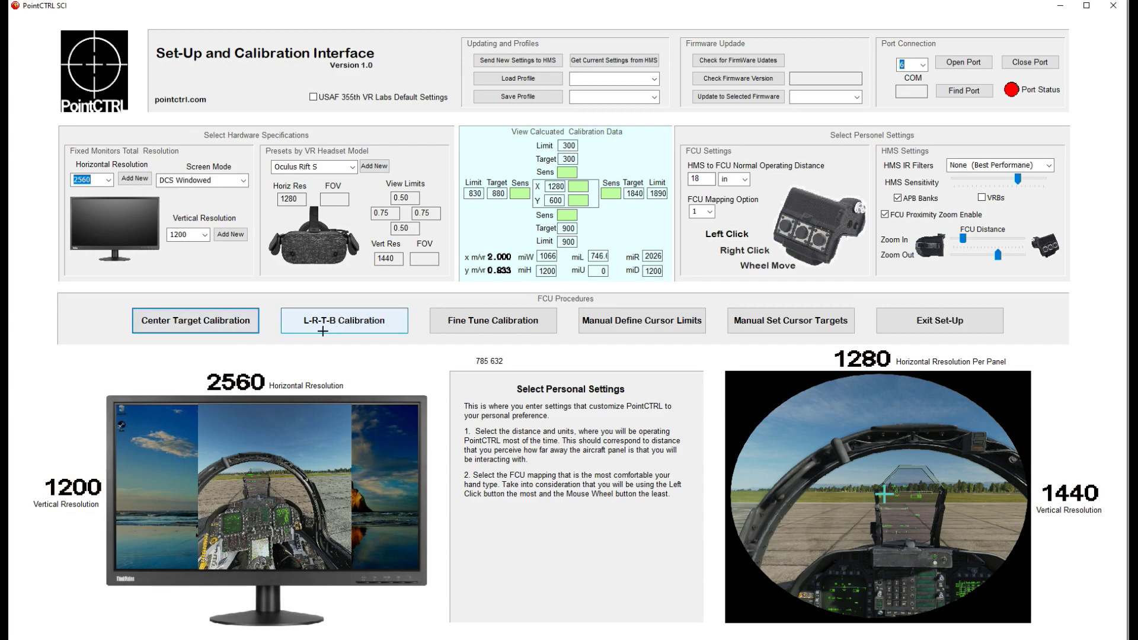
Step: Set the fixed monitors' screen mode to Non DCS Native, keeping the Oculus Rift S headset preset
click(351, 168)
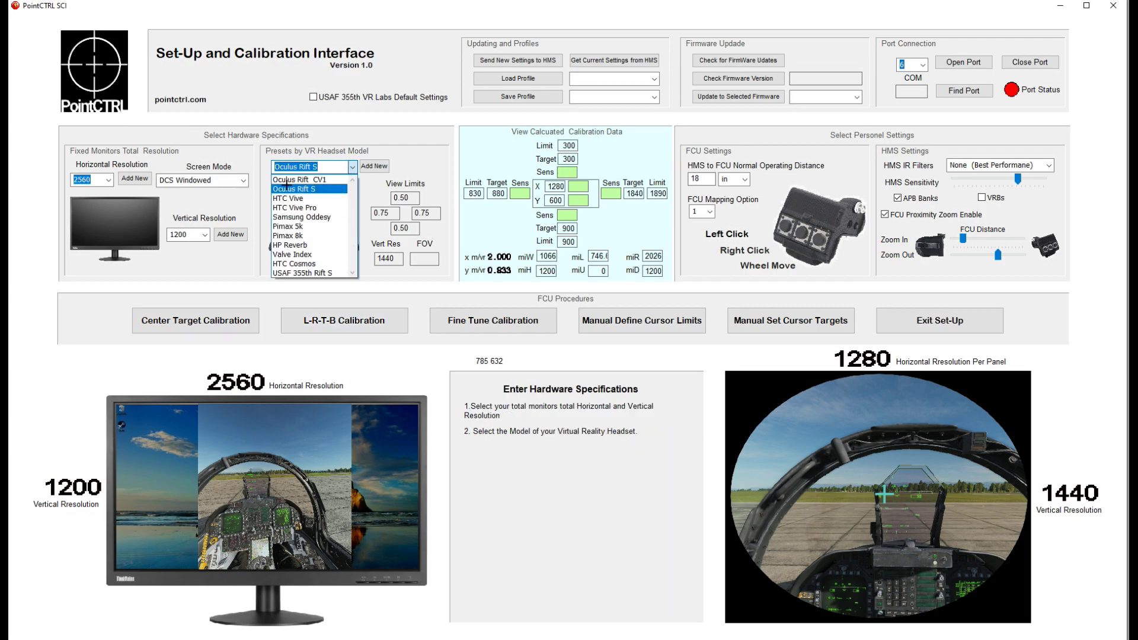
click(243, 180)
click(243, 180)
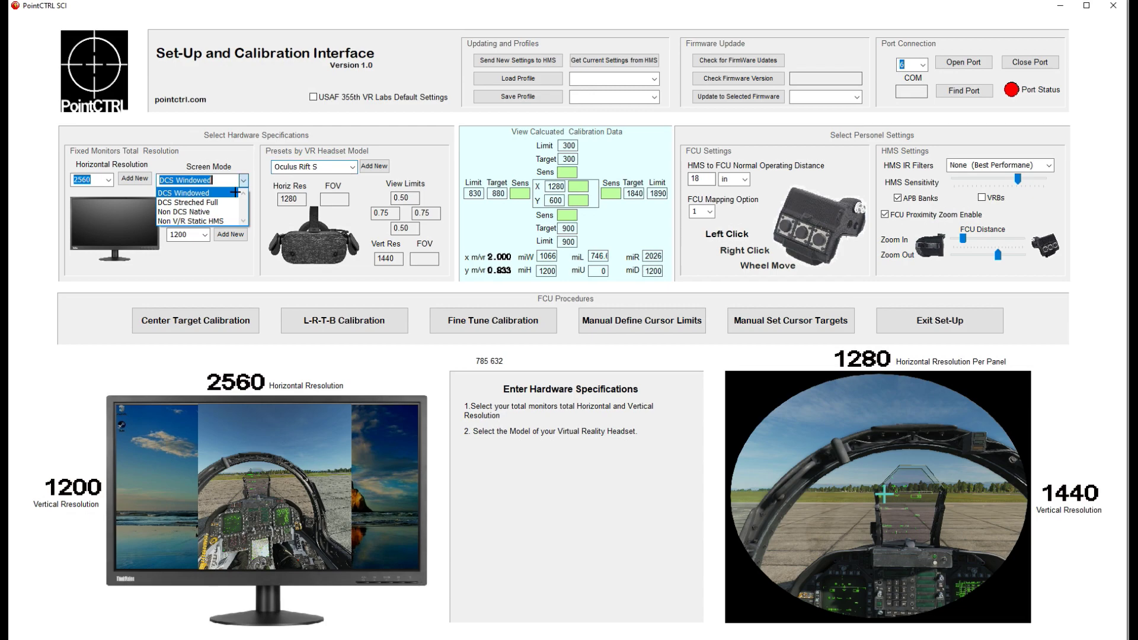
click(220, 212)
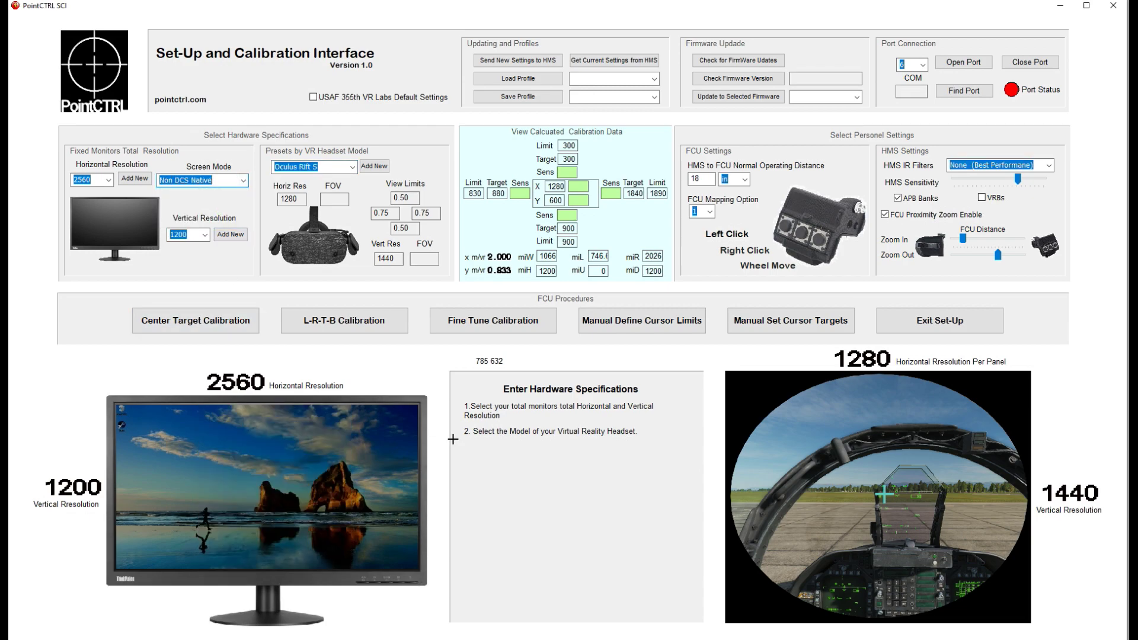